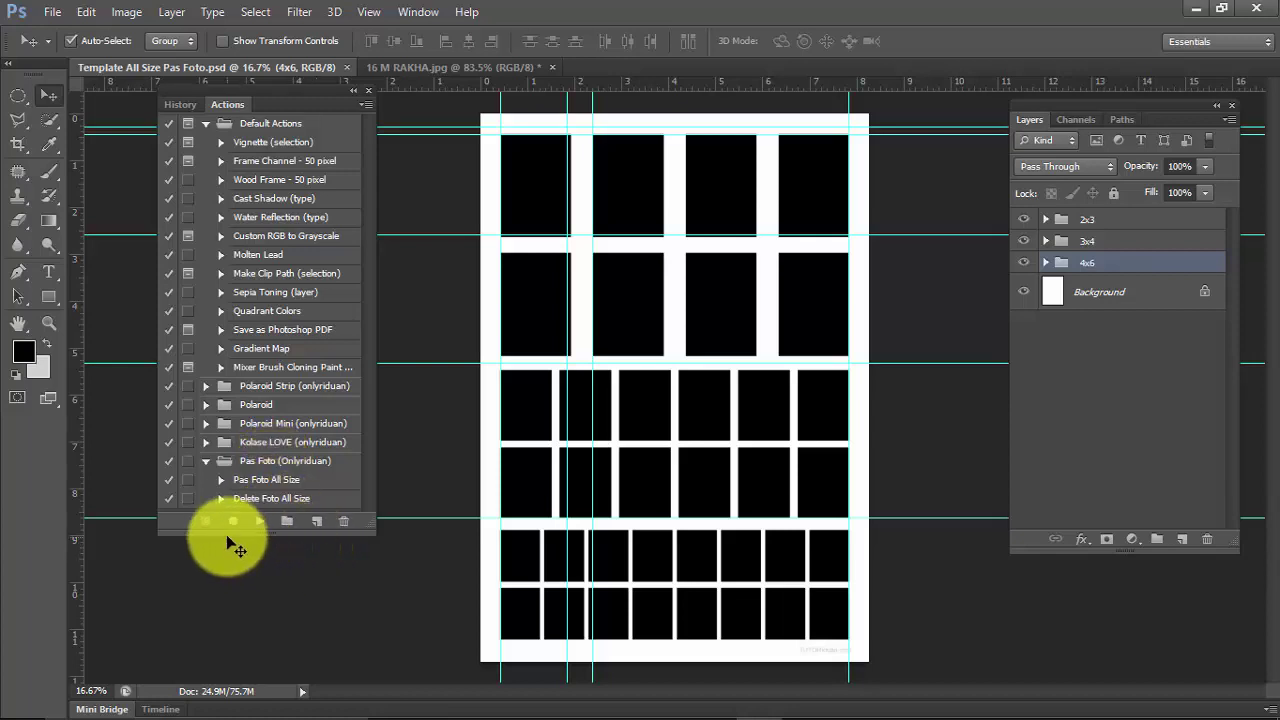
Select the Pas Foto All Size action in the Pas Foto (Onlyriduan) set
click(268, 486)
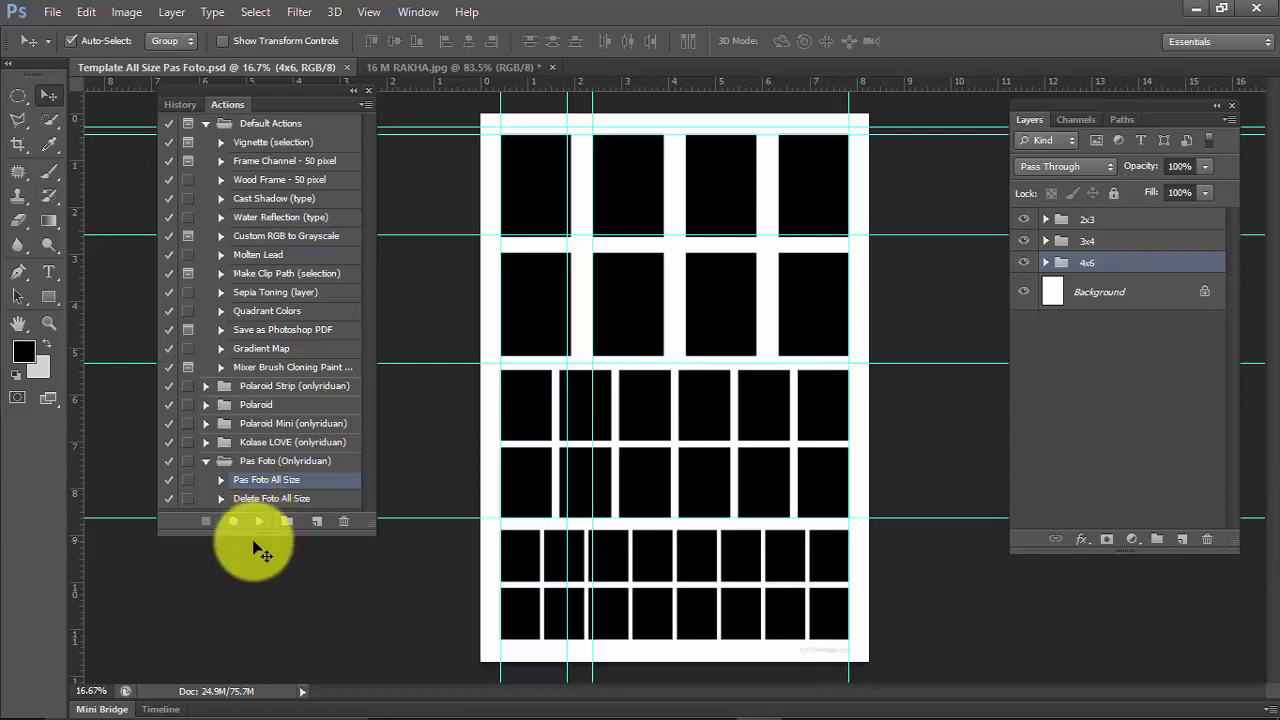
Play Pas Foto All Size to fill the template with photos, then play Delete Foto All Size
click(259, 521)
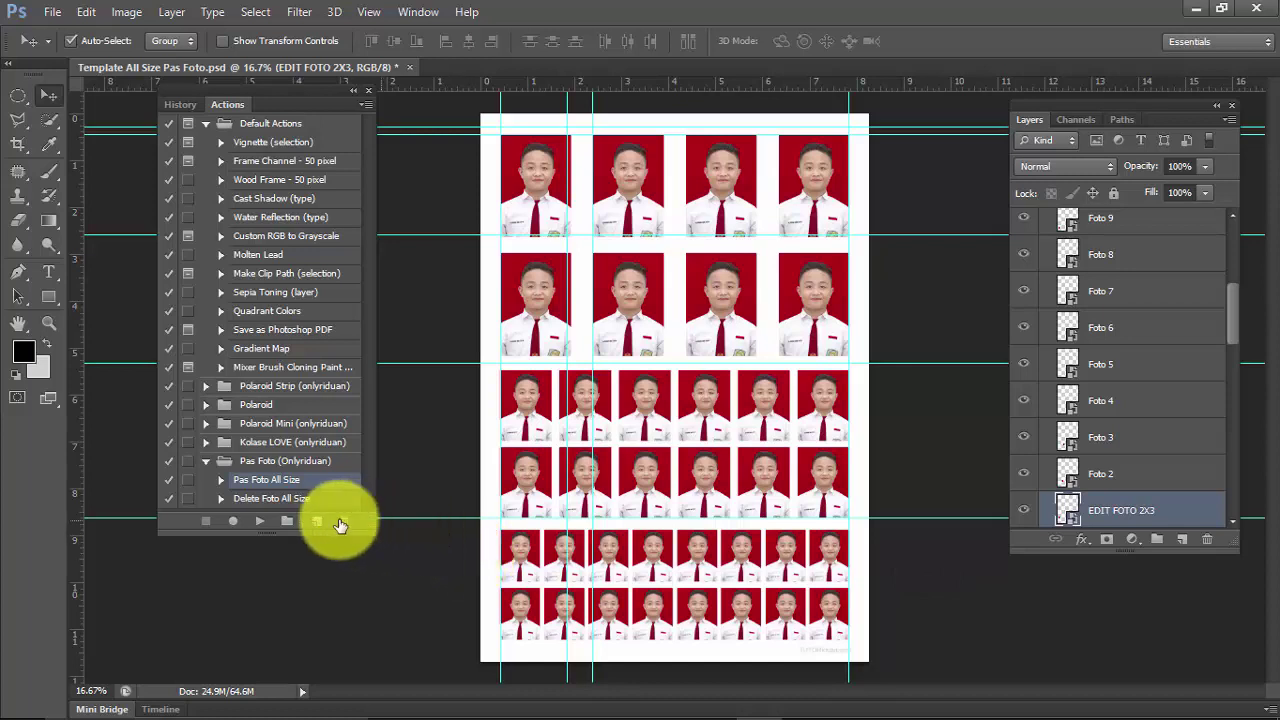
click(266, 500)
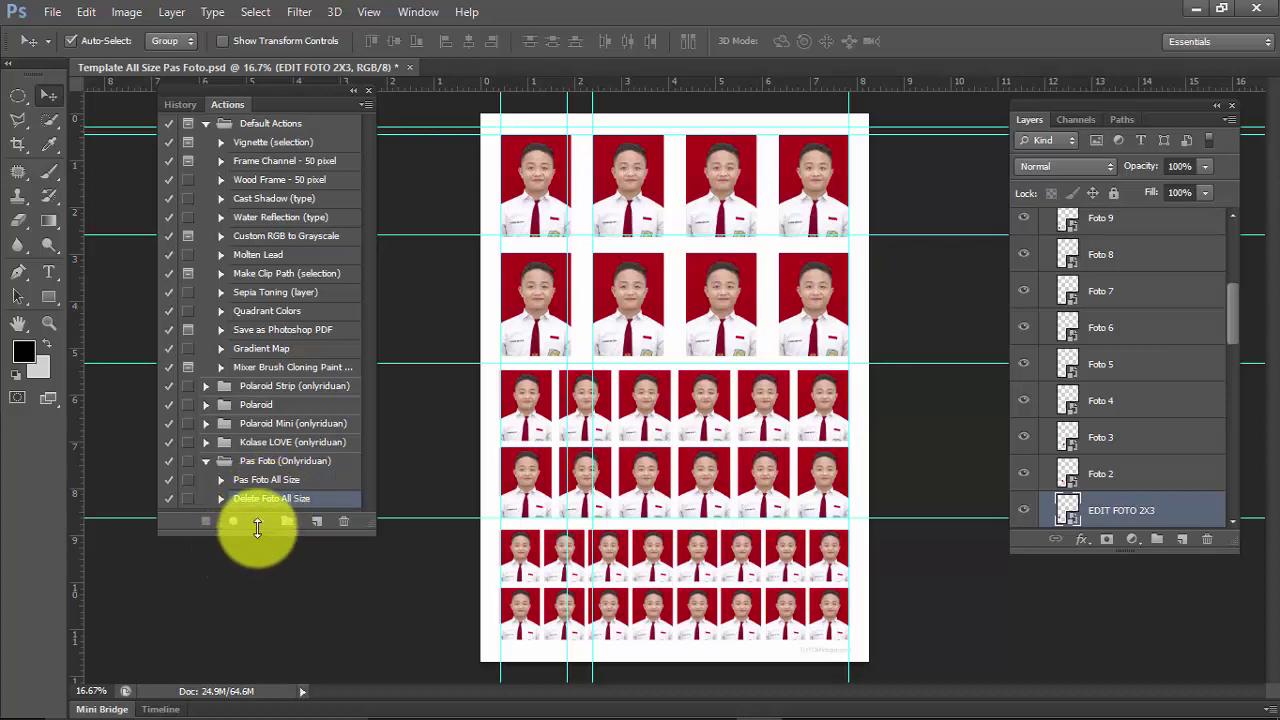
click(259, 521)
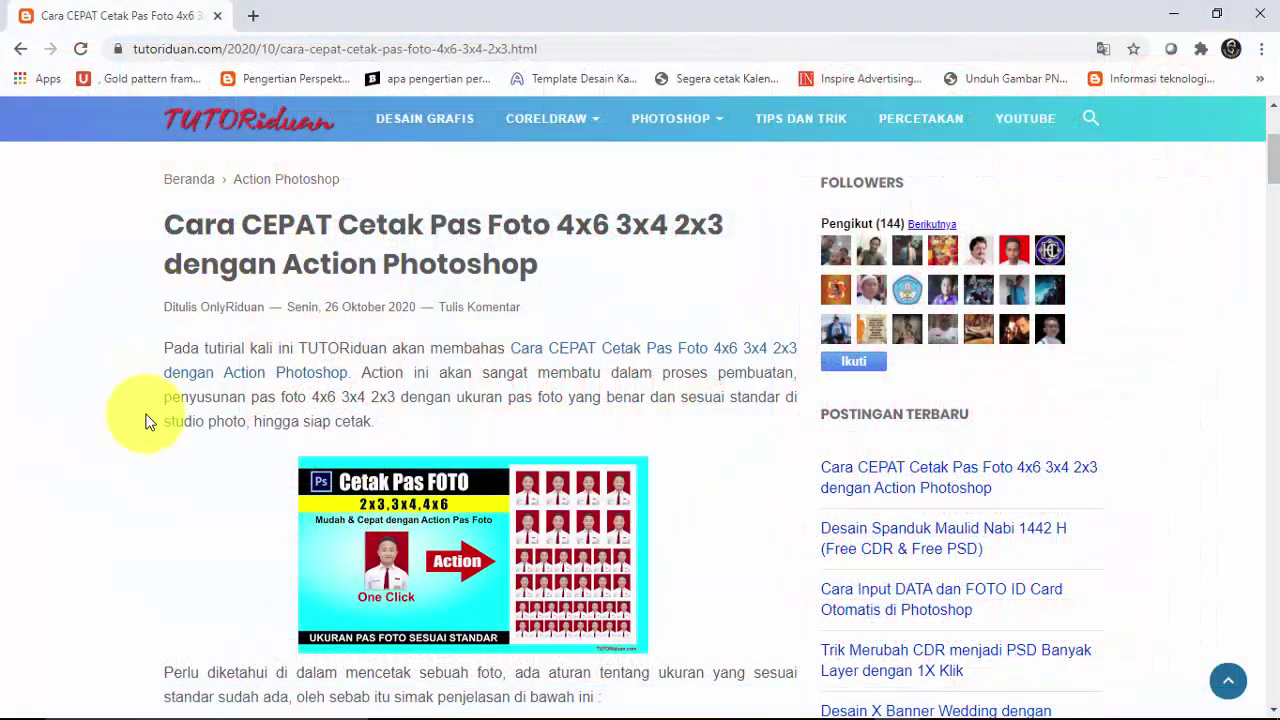
scroll(714, 486, down, 5)
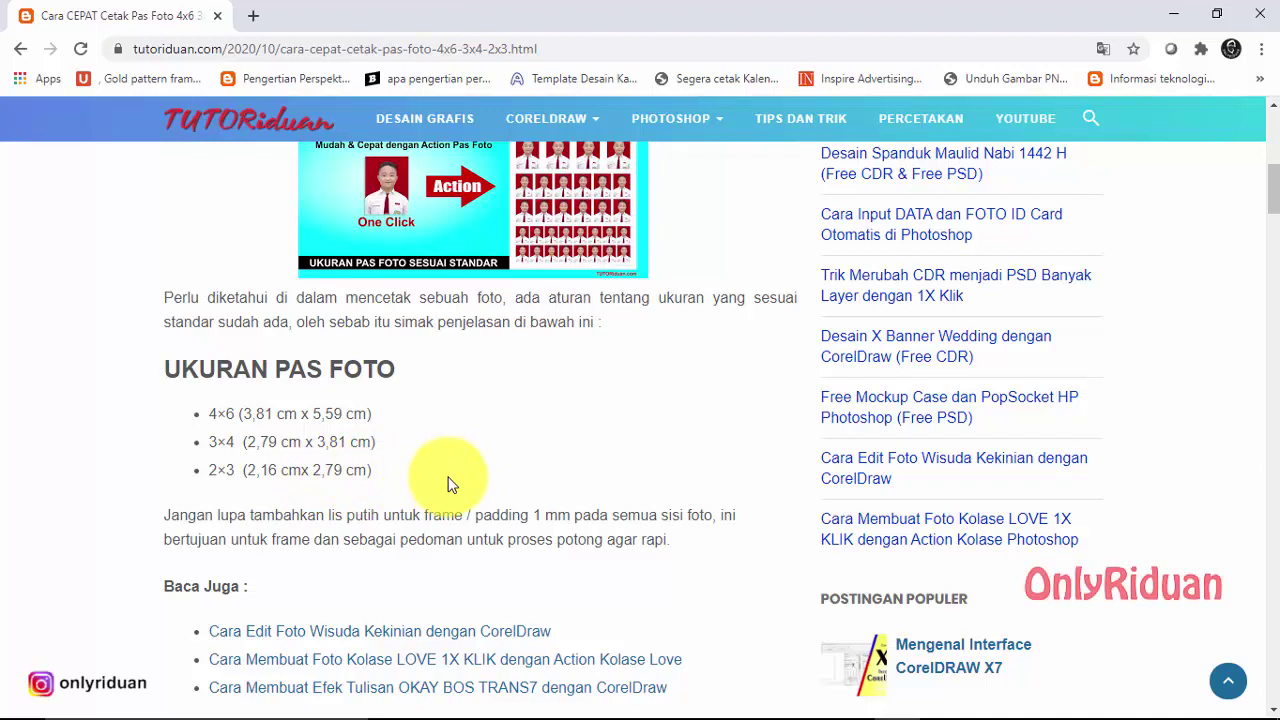
scroll(448, 484, down, 2)
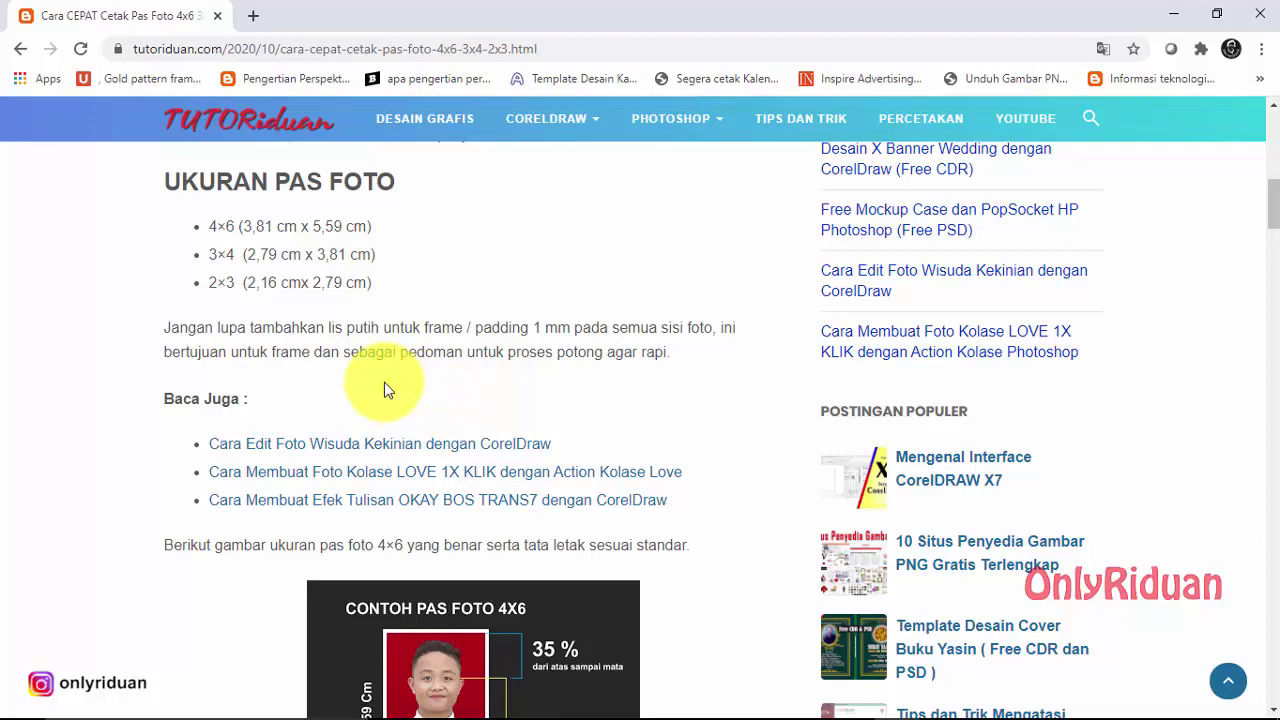
scroll(384, 382, down, 4)
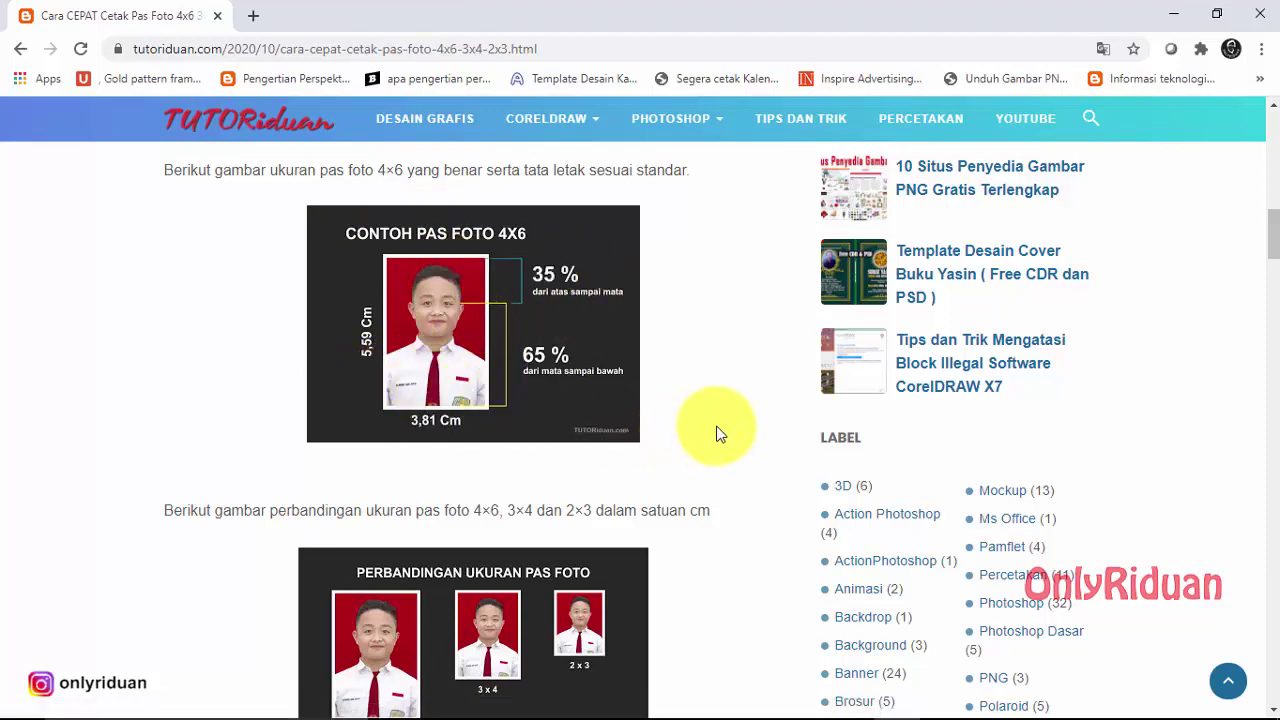
scroll(716, 430, down, 3)
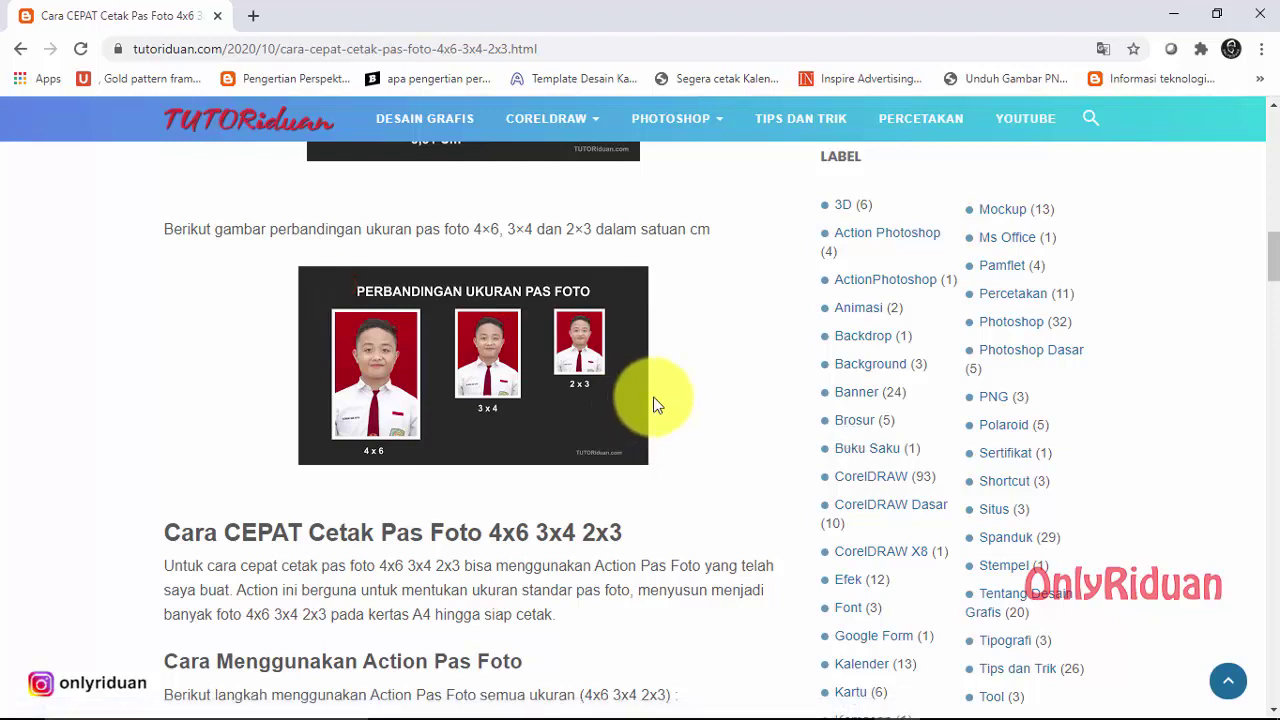
scroll(652, 403, down, 2)
scroll(652, 403, down, 2)
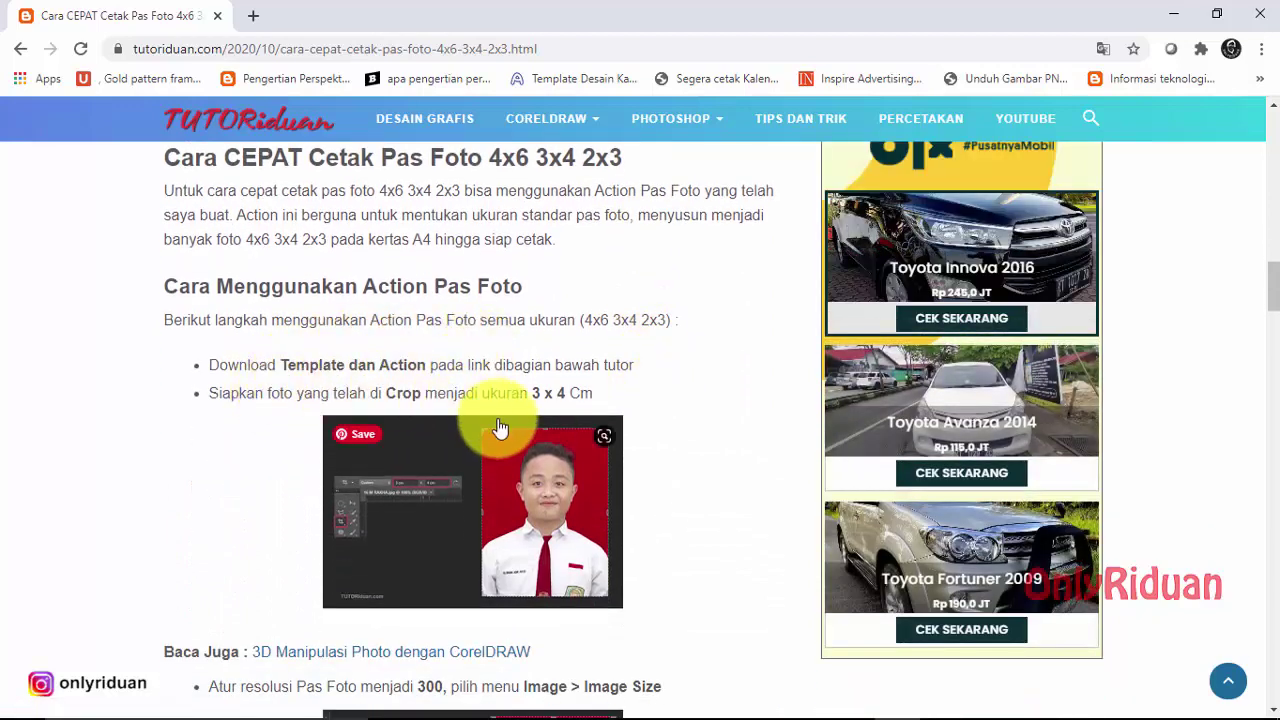
scroll(505, 430, down, 2)
scroll(616, 435, down, 2)
scroll(616, 435, down, 2)
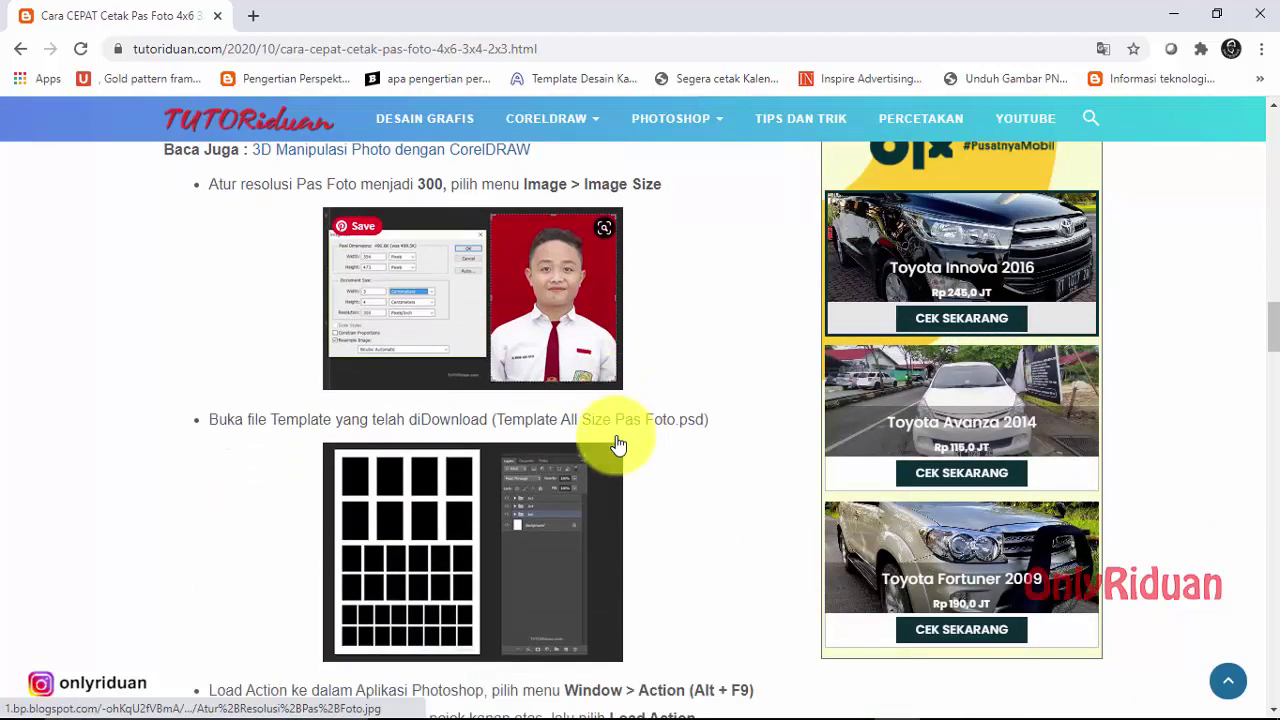
scroll(617, 444, down, 3)
scroll(617, 444, down, 2)
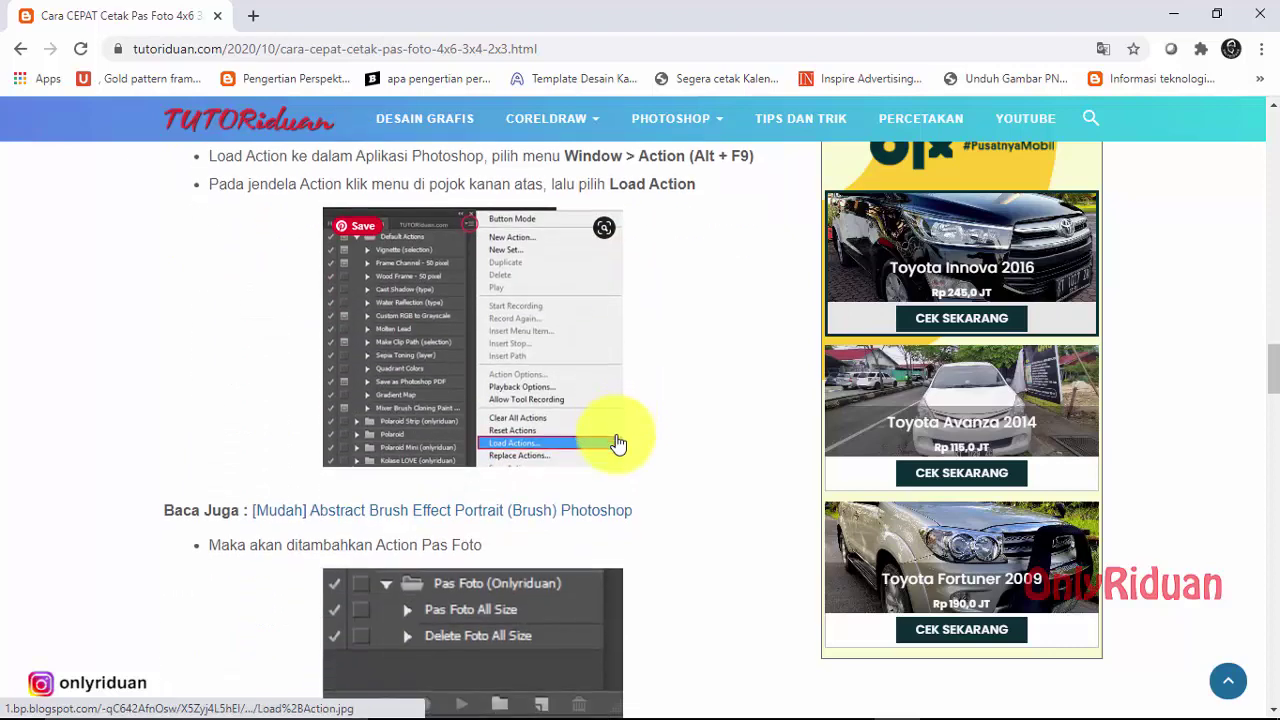
scroll(617, 444, down, 3)
scroll(617, 444, down, 2)
scroll(617, 444, down, 2)
scroll(617, 440, down, 1)
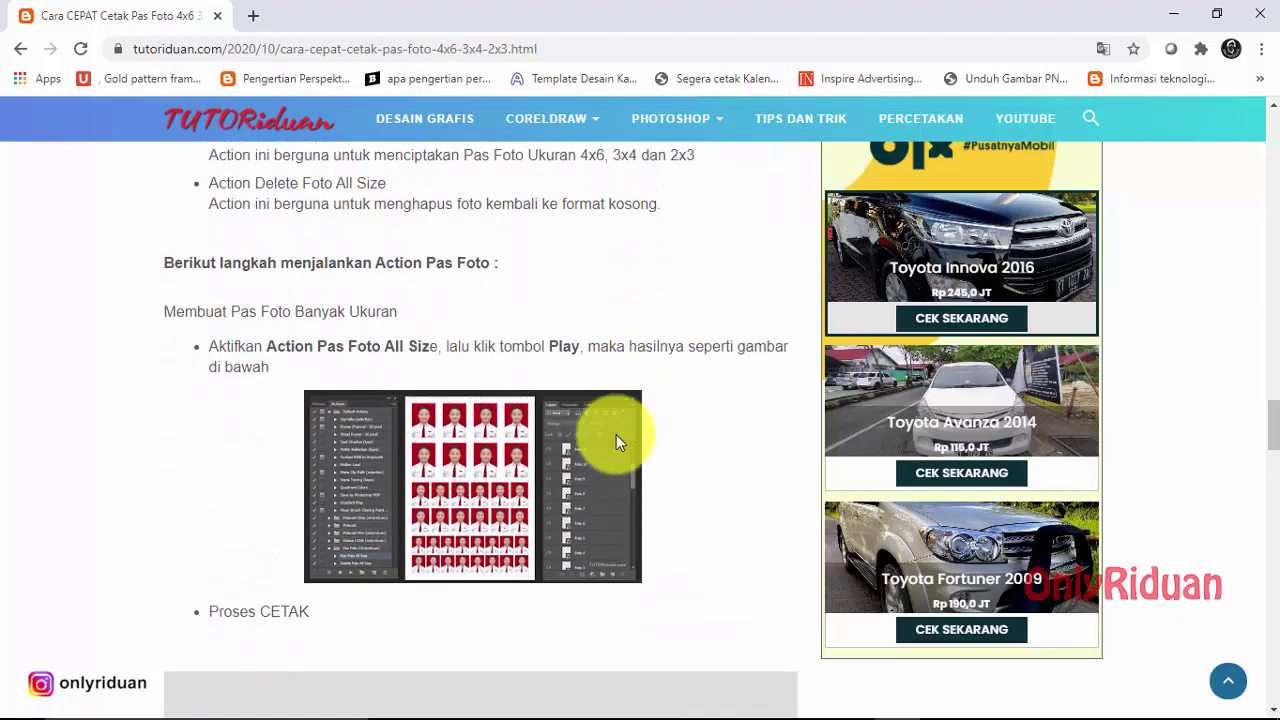
scroll(643, 437, down, 1)
scroll(651, 435, up, 1)
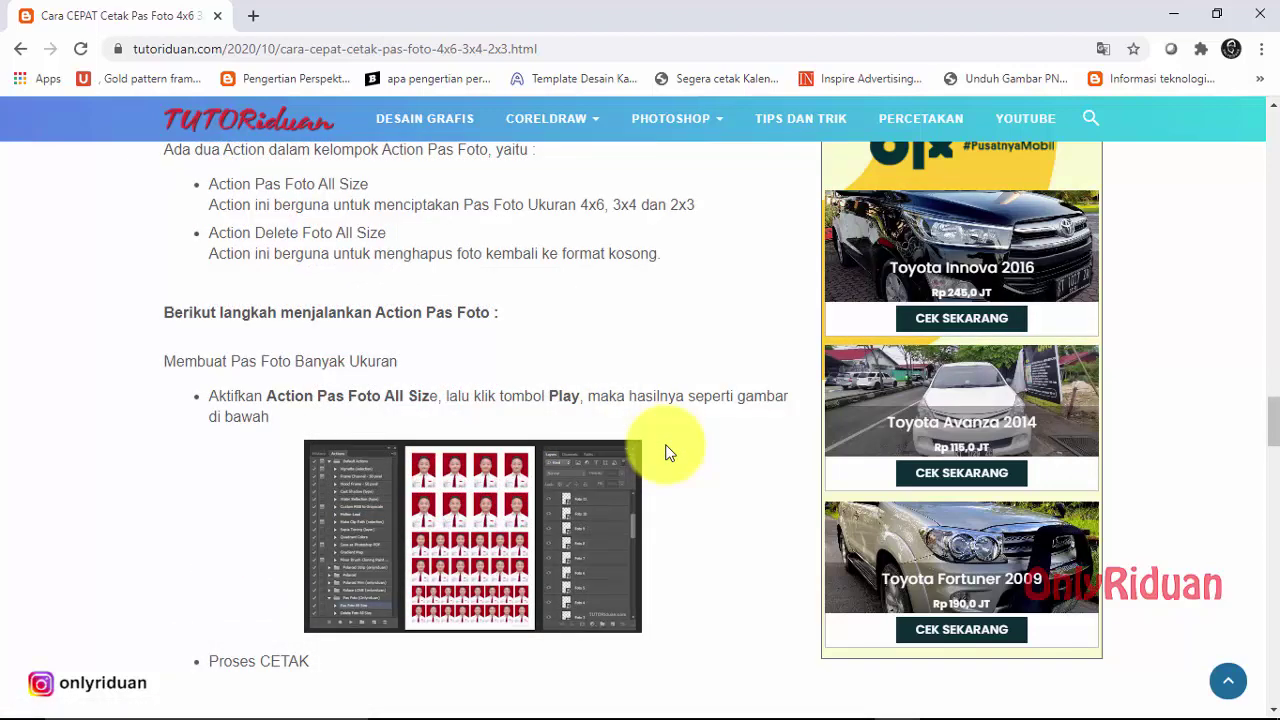
scroll(668, 452, down, 5)
scroll(668, 452, down, 3)
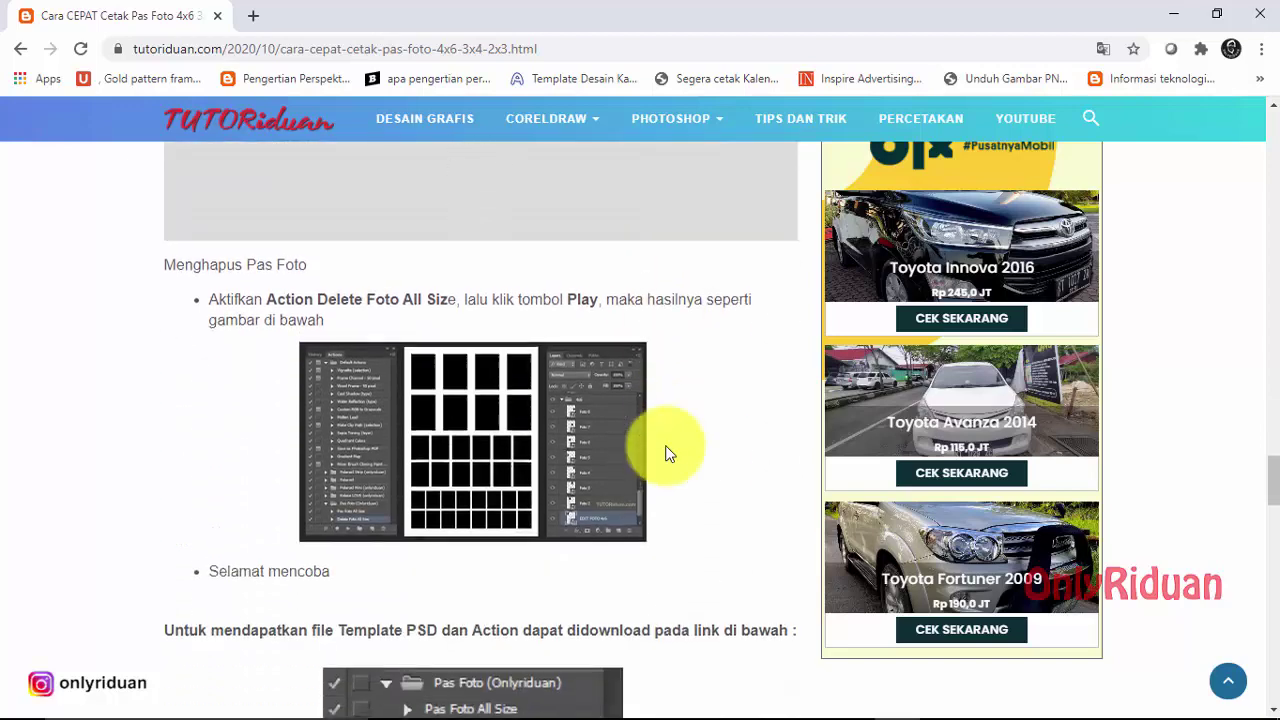
scroll(668, 452, down, 3)
scroll(668, 452, down, 2)
scroll(668, 452, down, 1)
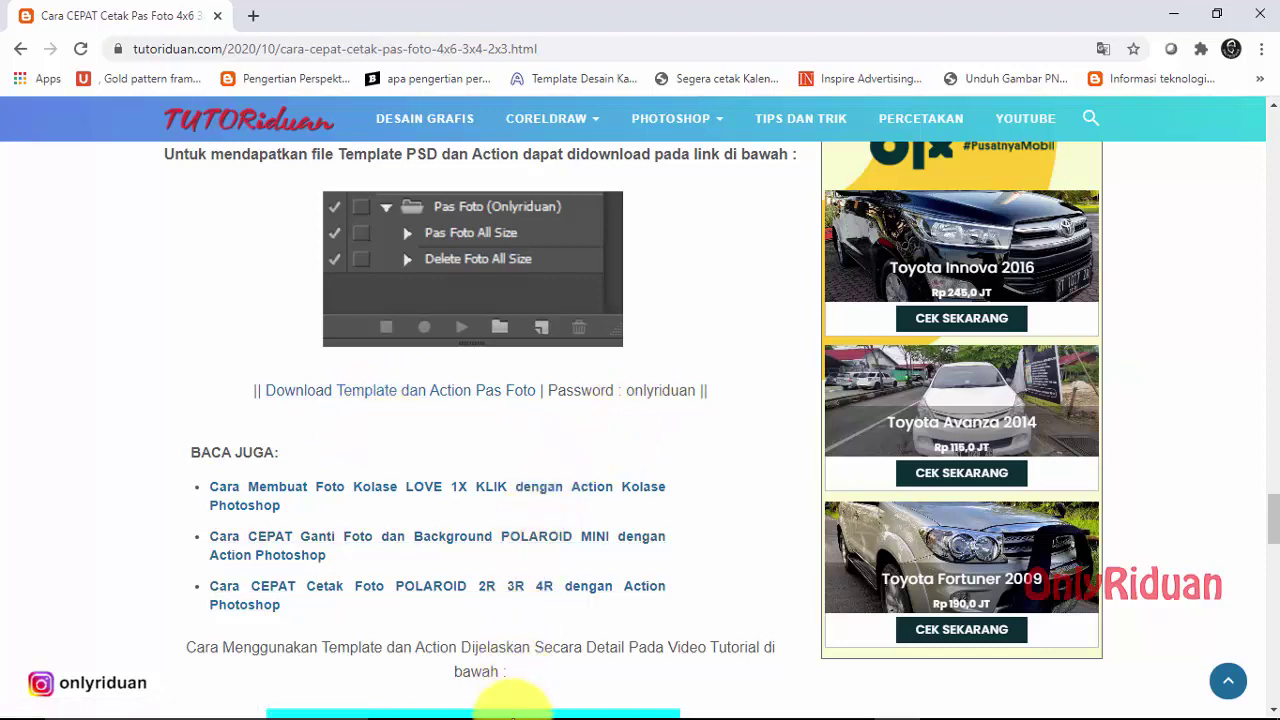
Extract ACTION PAS FOTO ALL SIZE TUTORiduan.zip from the PAS FOTO ALL SIZE folder into its own folder
click(481, 705)
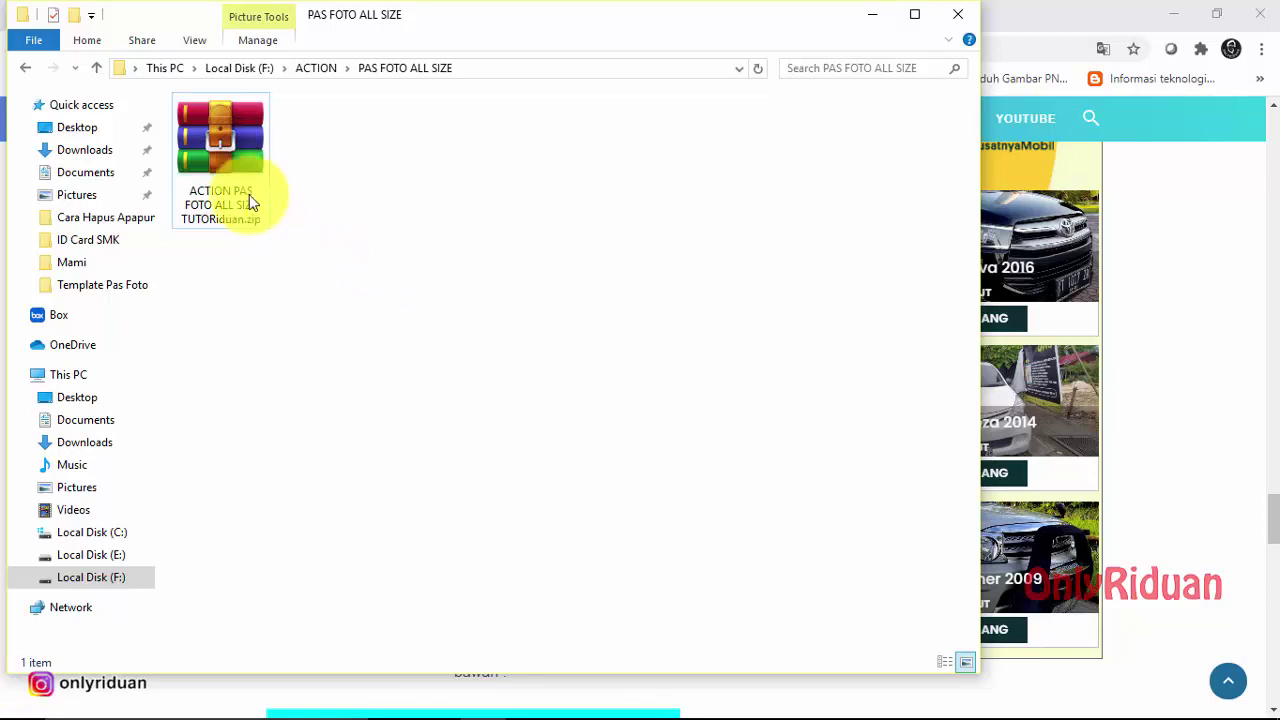
right_click(233, 146)
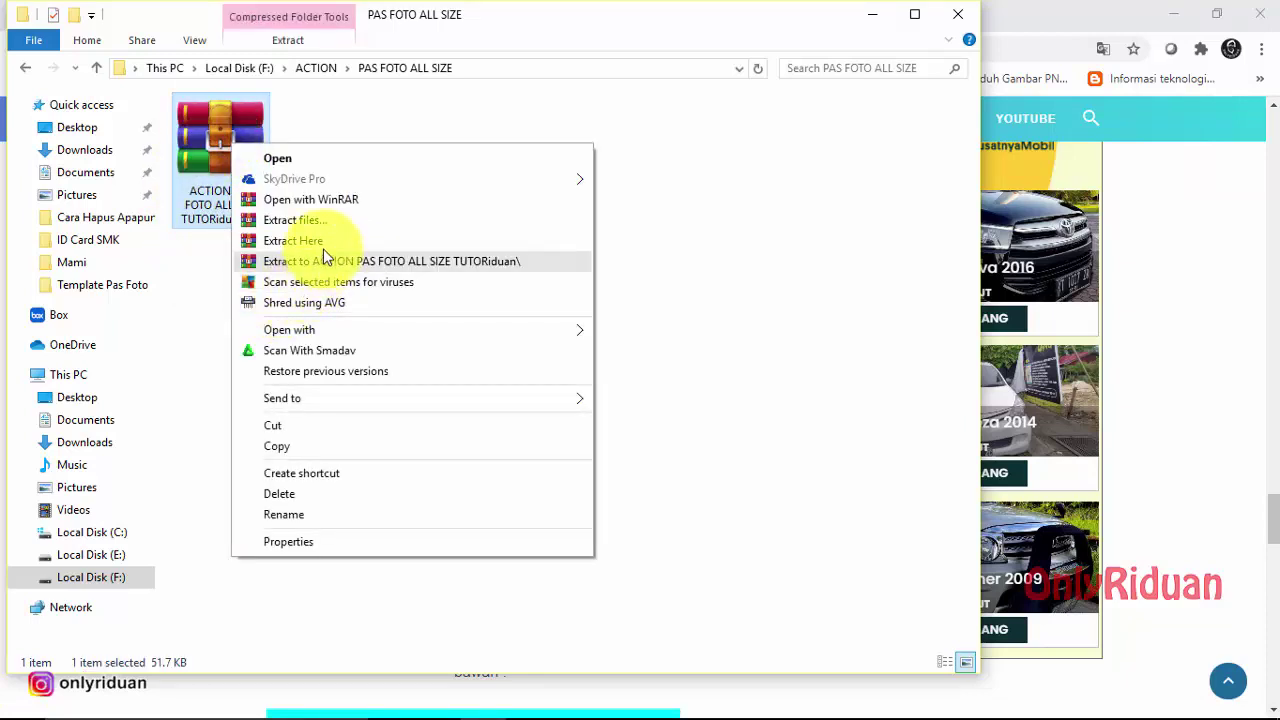
click(323, 241)
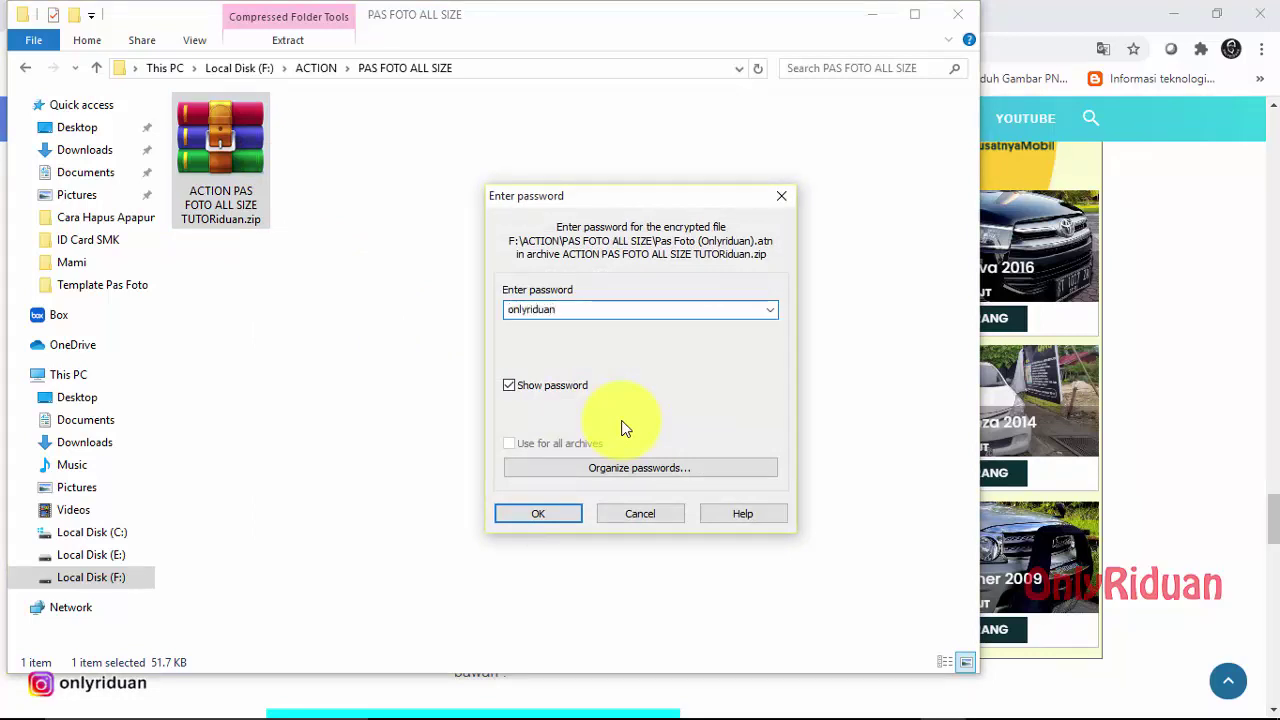
Confirm the archive password so WinRAR unpacks the passport photo action and template
click(553, 516)
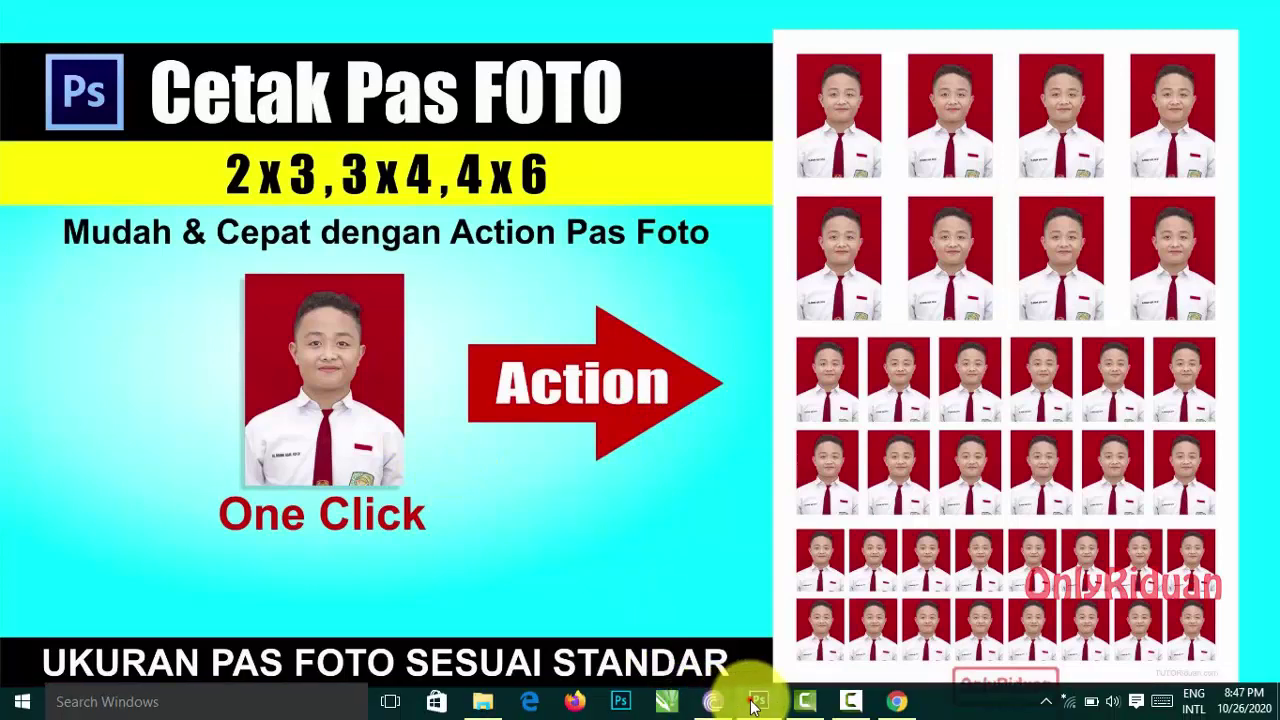
Return to Photoshop, show the Actions panel via Window > Actions, and nudge it left
click(751, 695)
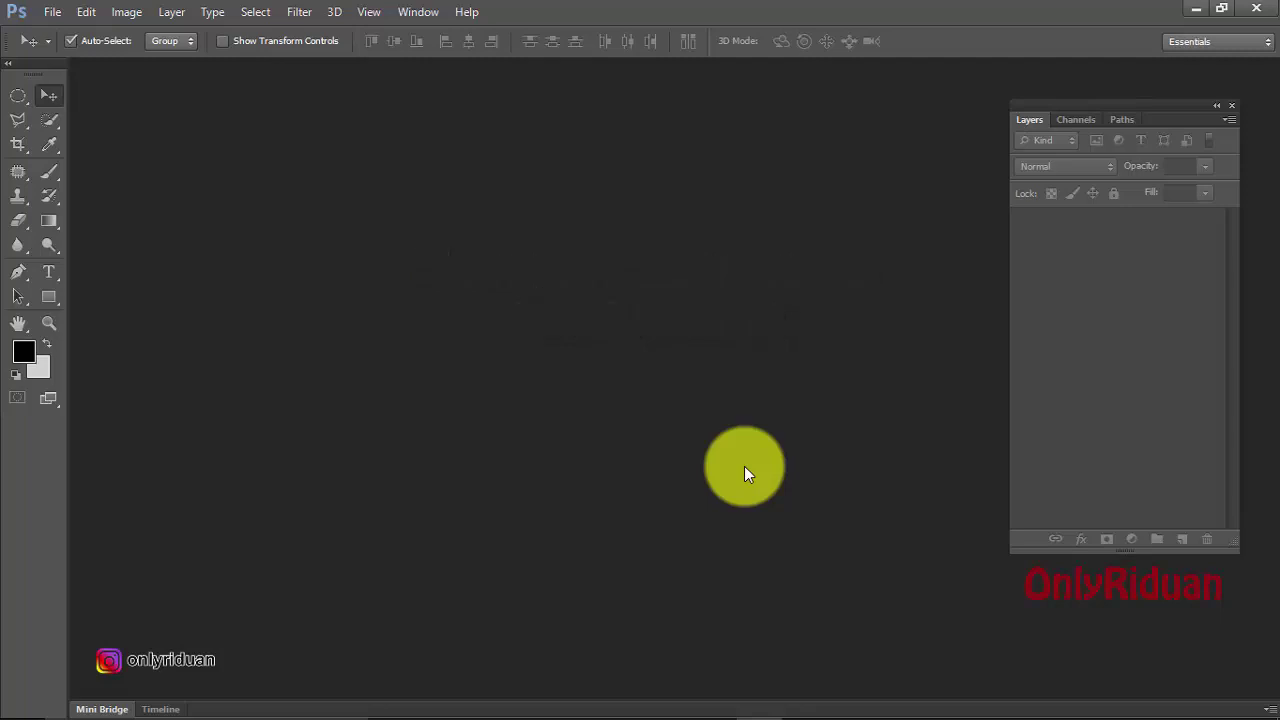
click(412, 14)
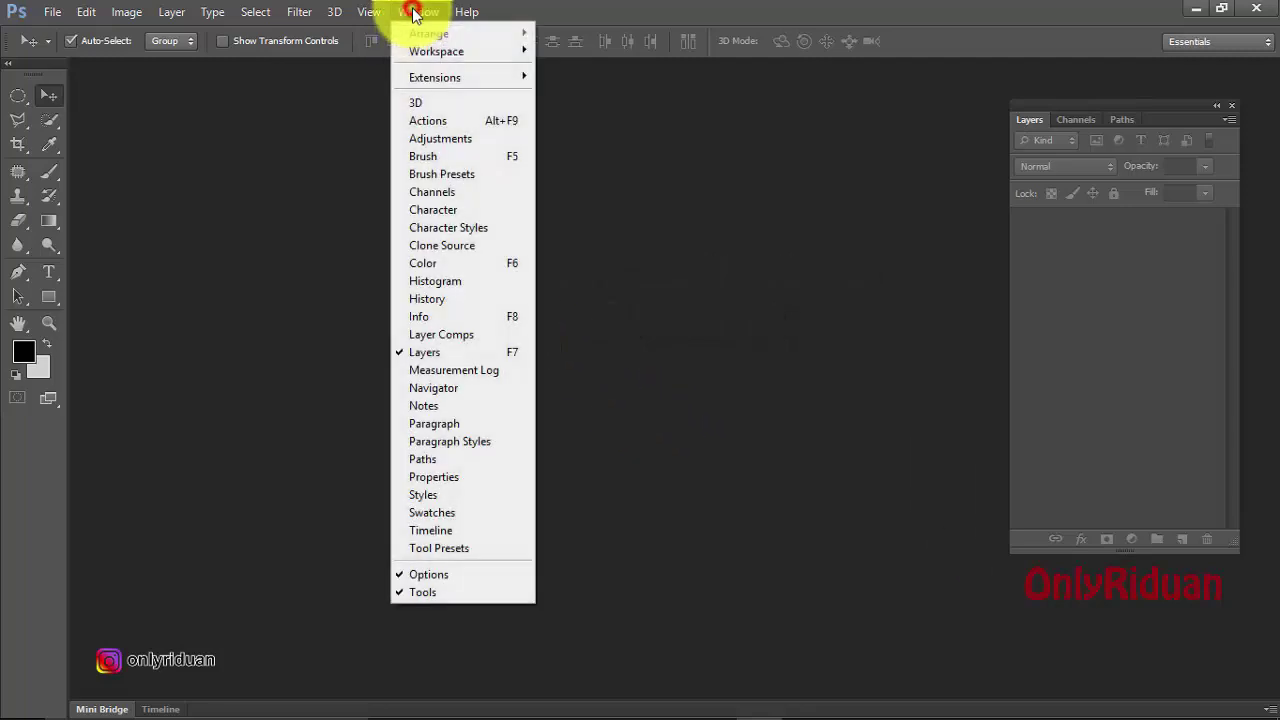
click(447, 120)
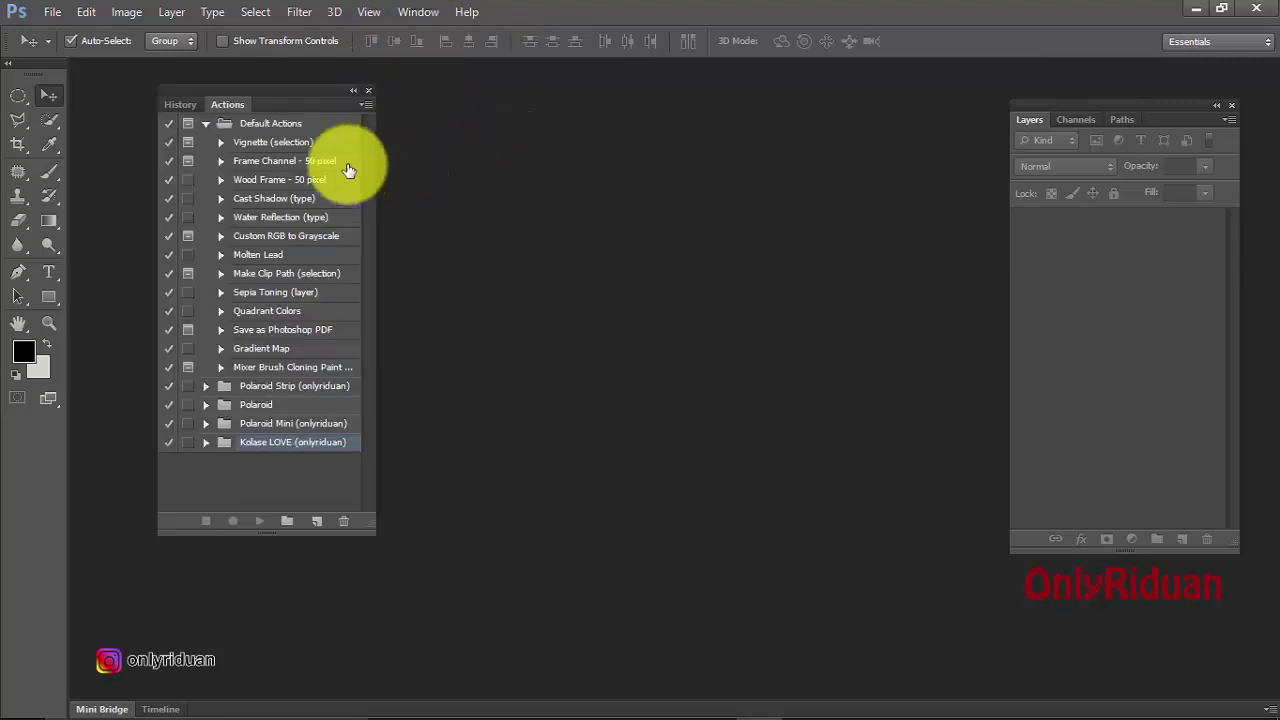
drag(291, 89, 253, 89)
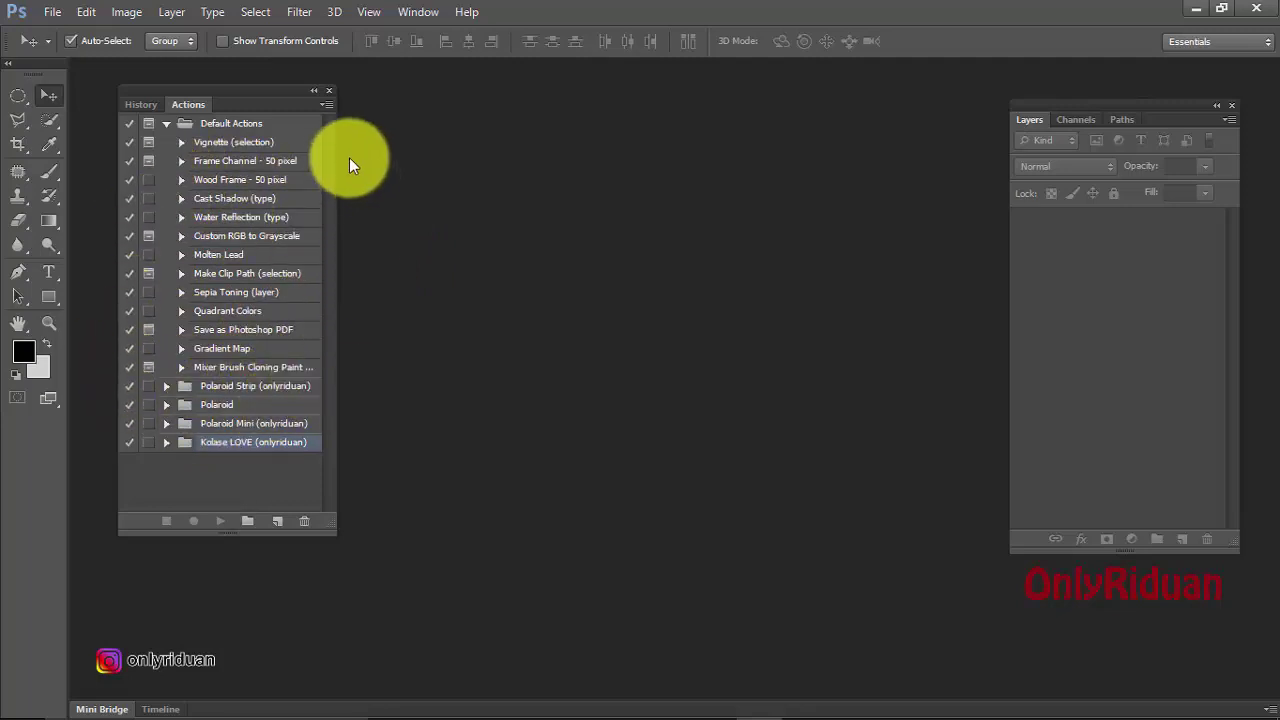
Load Pas Foto (Onlyriduan).atn from the PAS FOTO ALL SIZE folder into the Actions panel
click(327, 103)
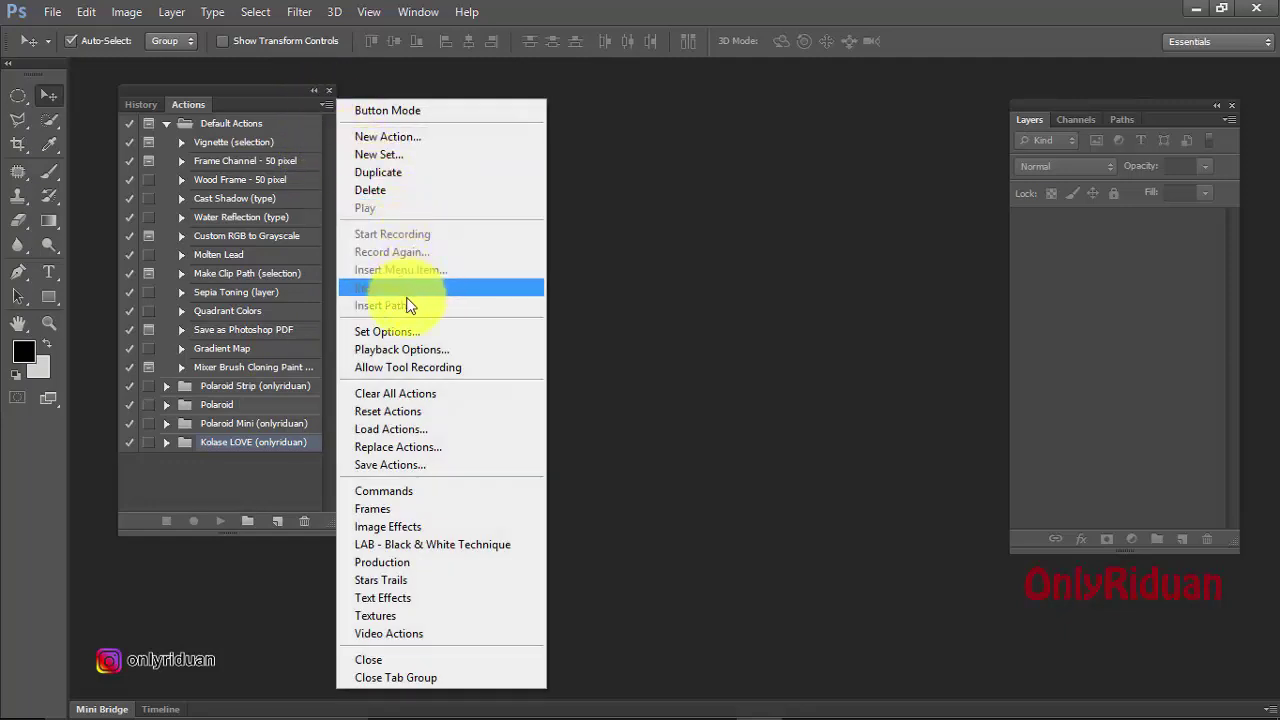
click(456, 429)
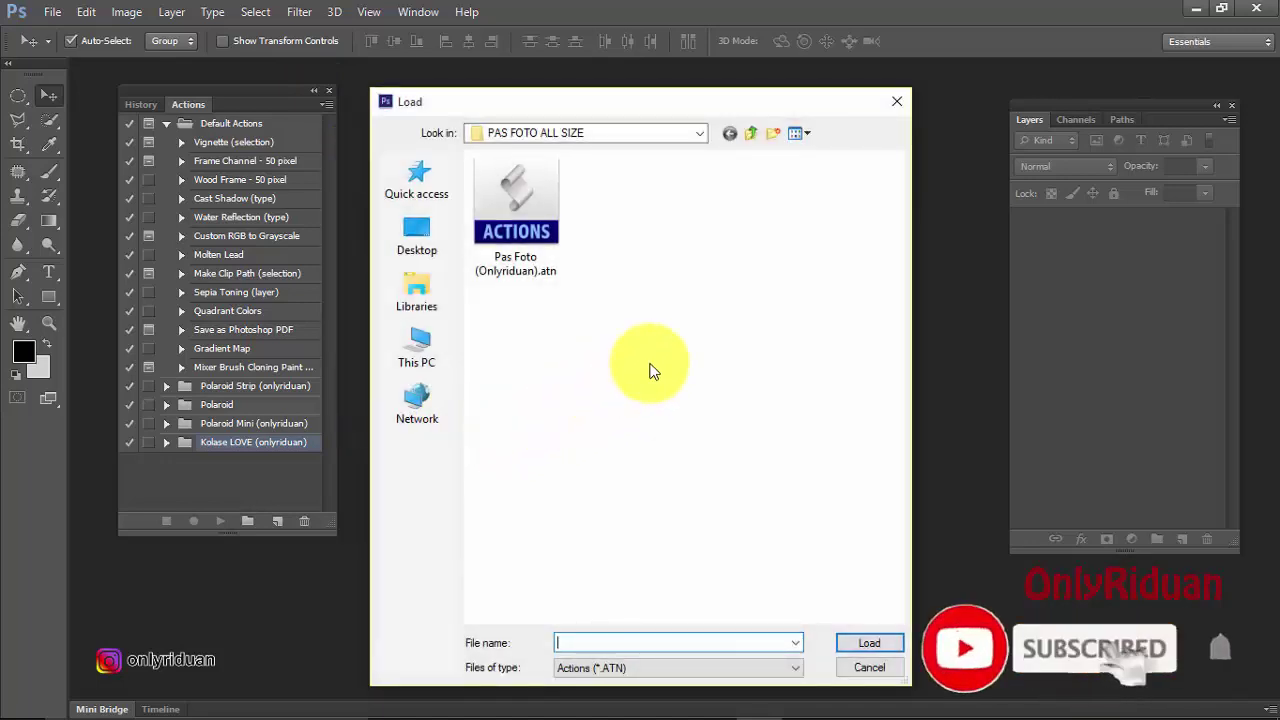
click(538, 216)
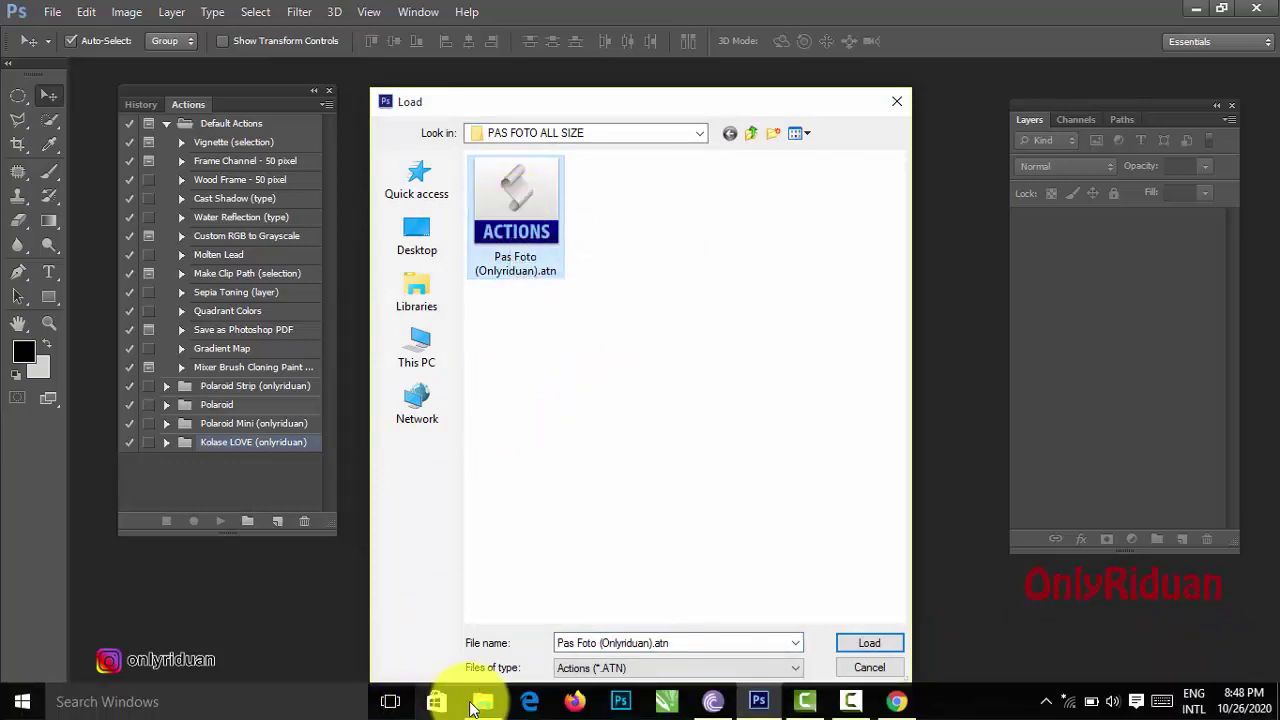
click(482, 702)
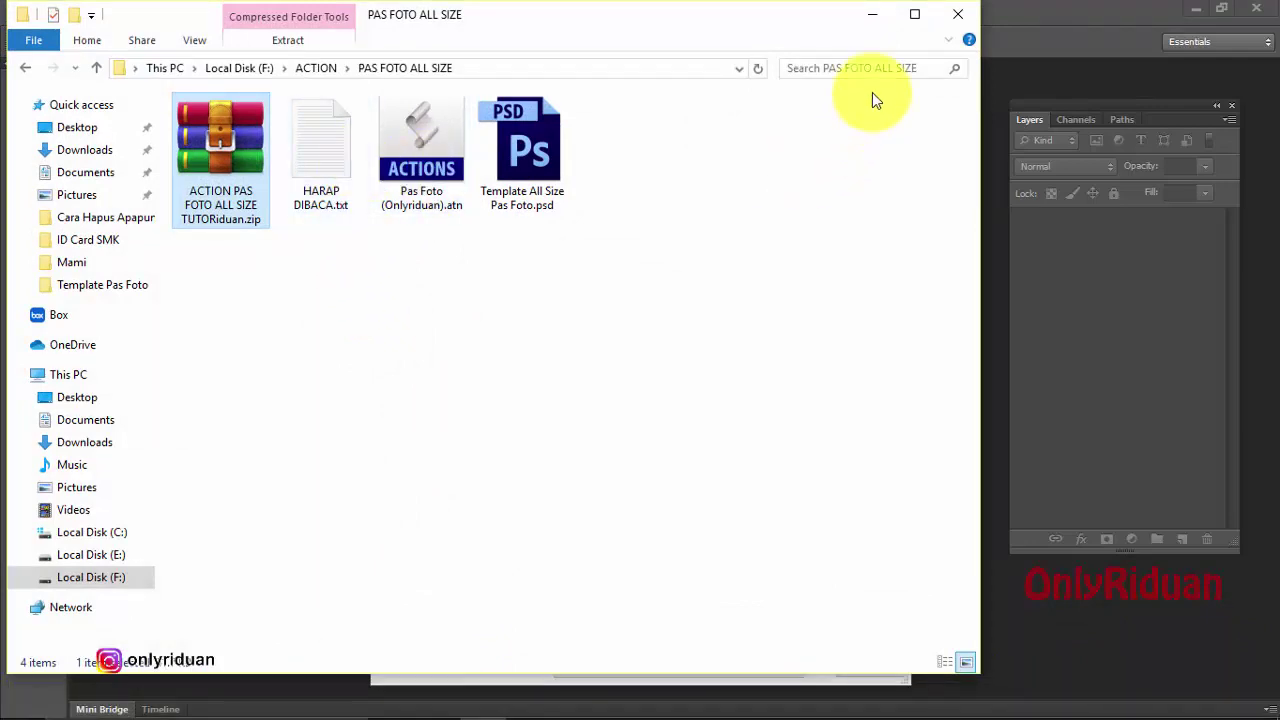
click(872, 14)
click(528, 215)
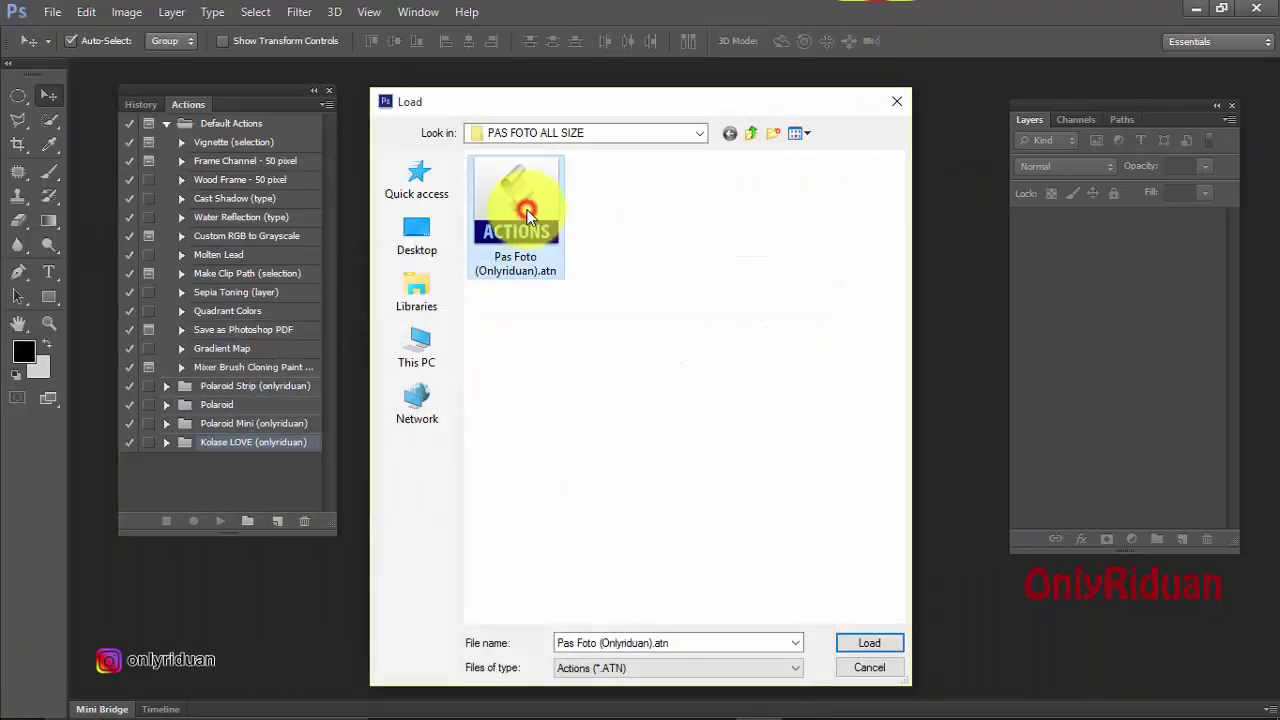
click(866, 642)
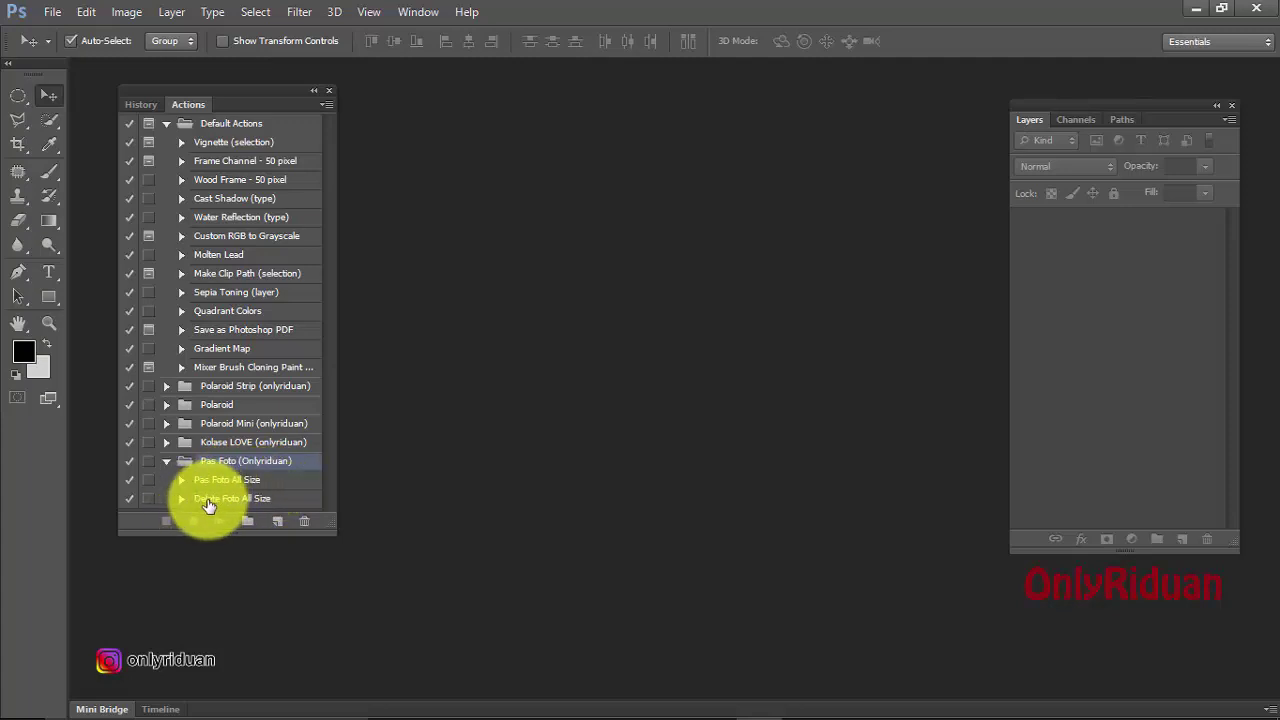
click(558, 333)
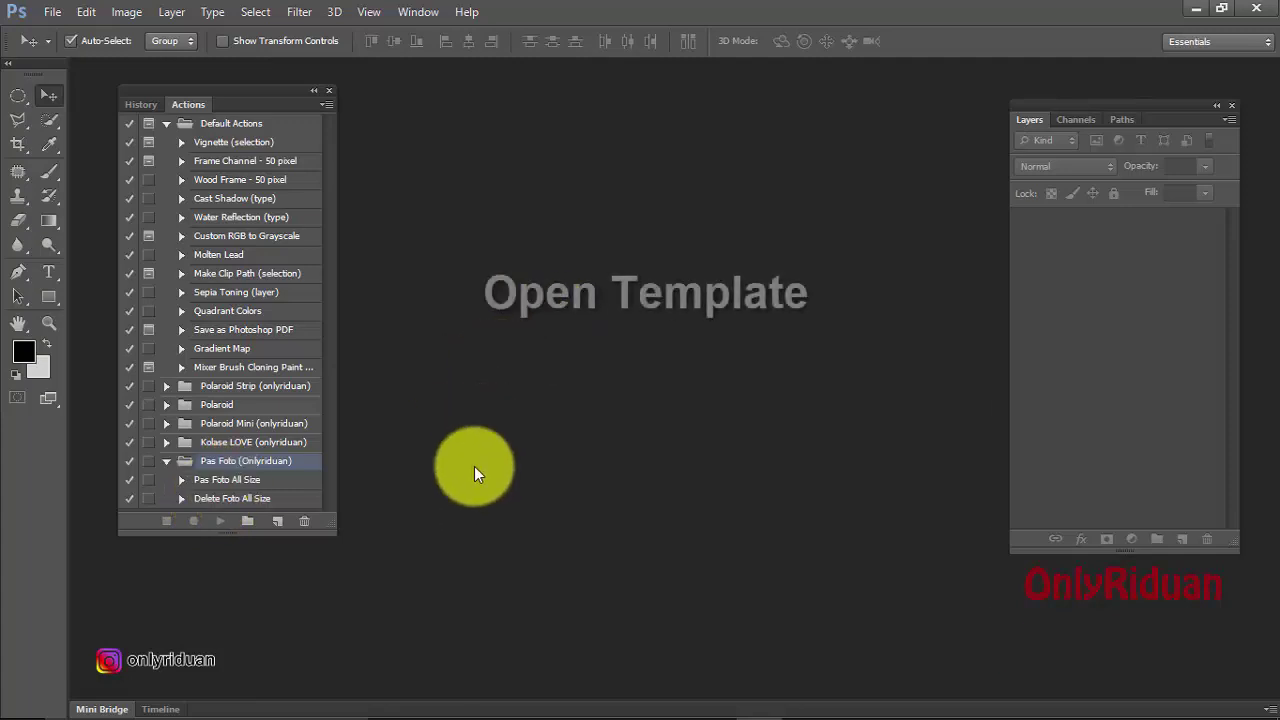
Open Template All Size Pas Foto.psd from File Explorer, then bring up Photoshop's File > Open dialog
click(480, 706)
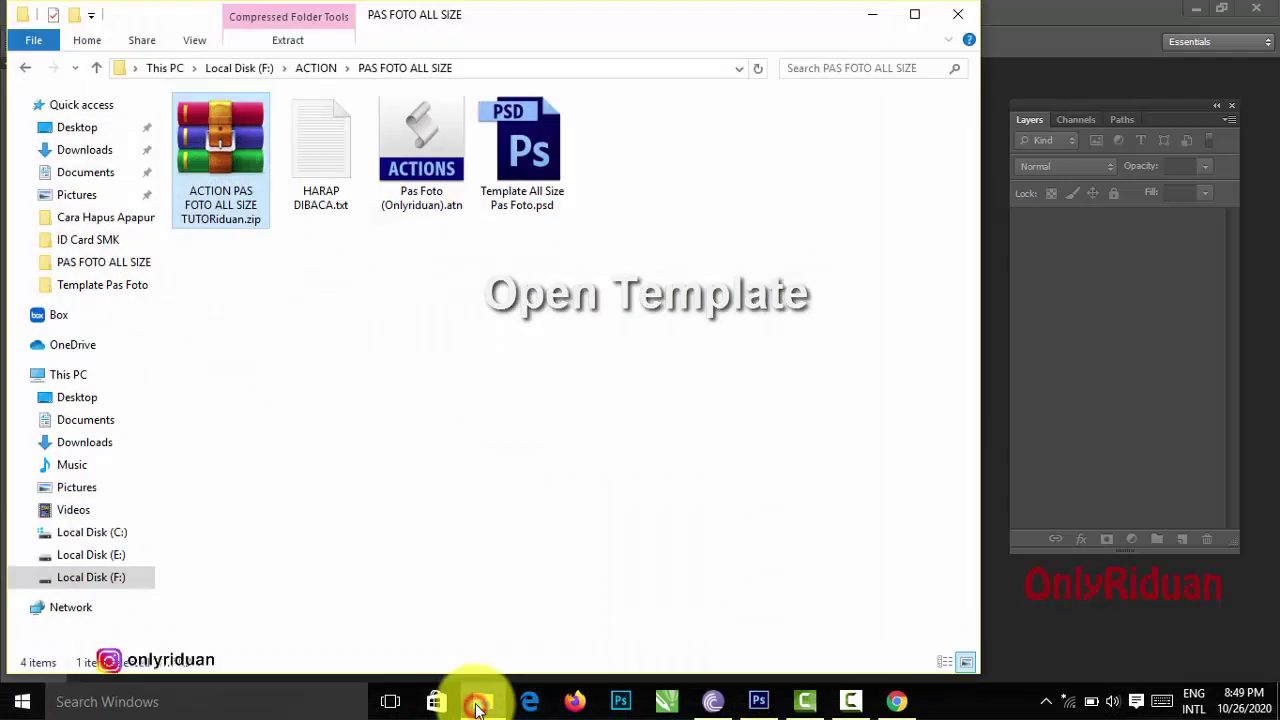
double_click(534, 150)
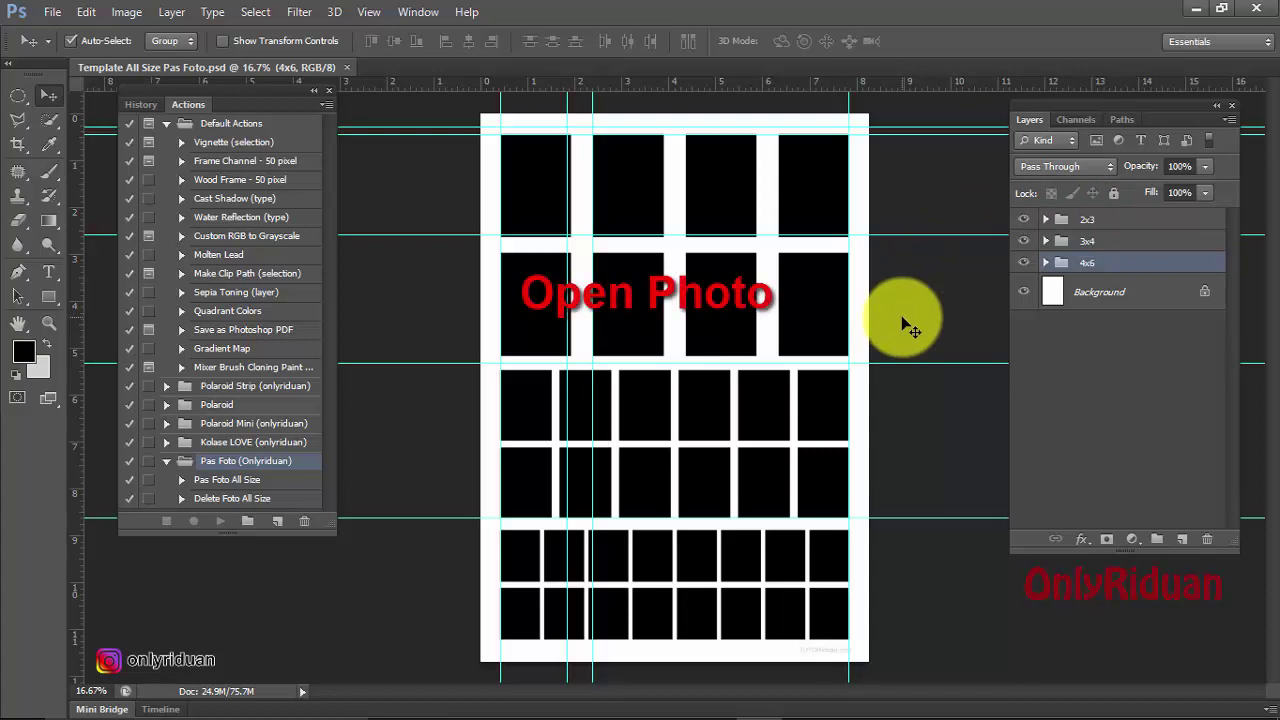
click(50, 12)
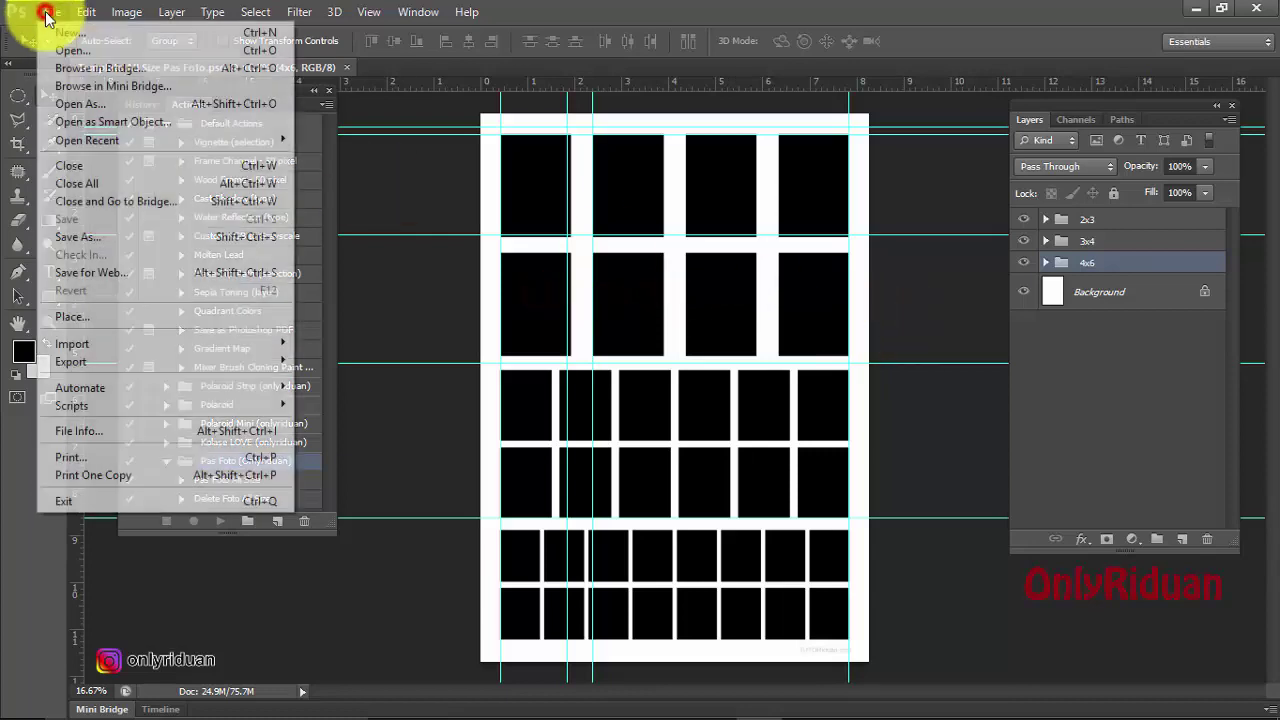
click(65, 52)
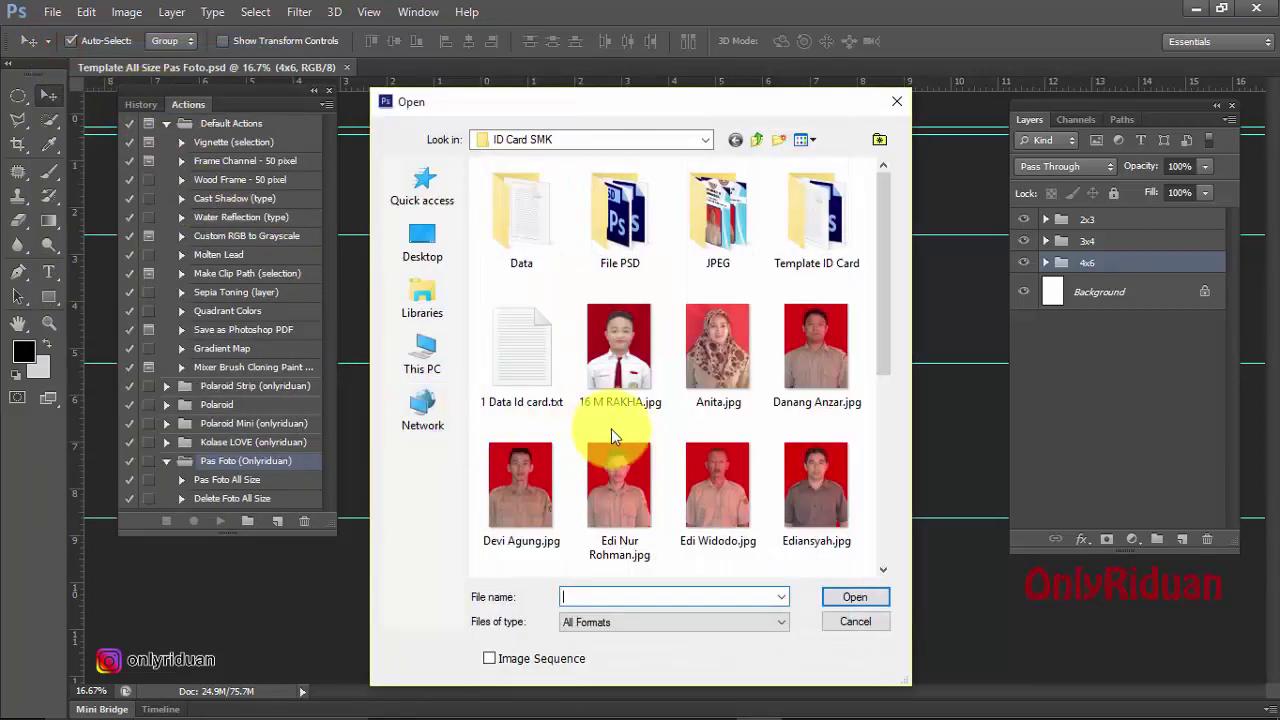
Open the first red-background student portrait JPG from the ID Card SMK folder
click(612, 410)
click(862, 597)
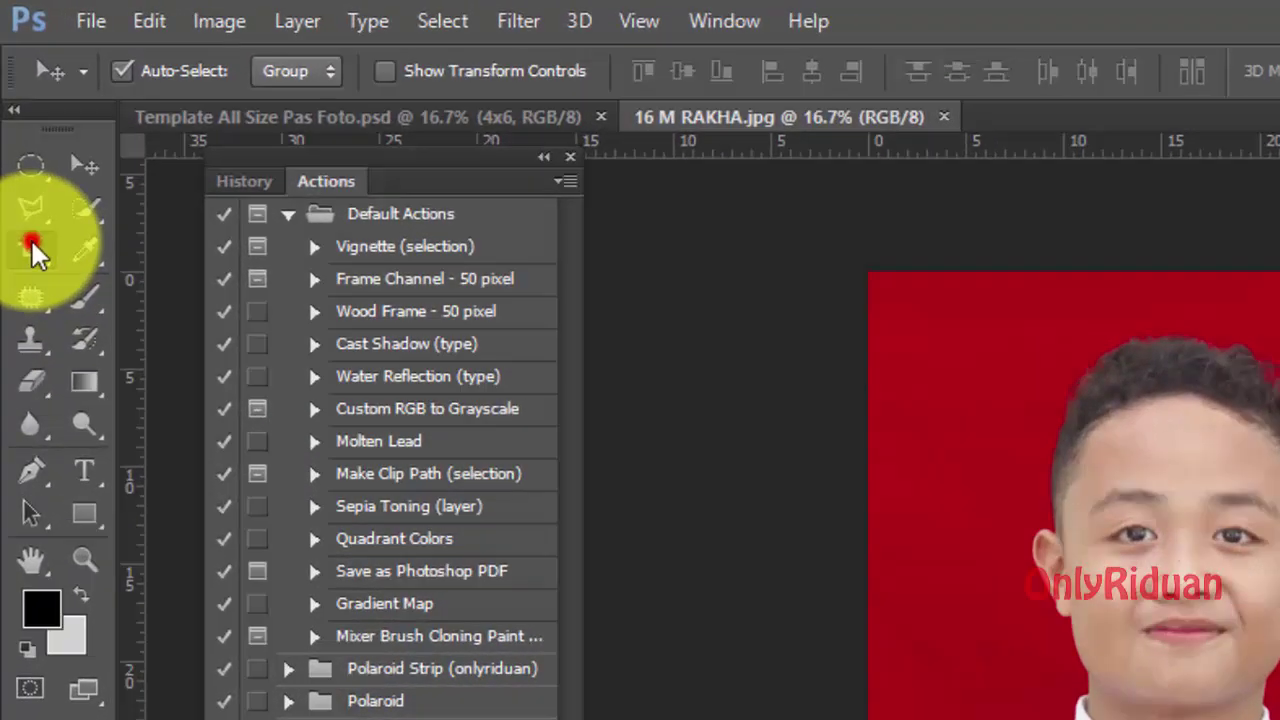
Crop the portrait with the Crop tool at a 3 cm × 4 cm ratio and commit it
click(22, 168)
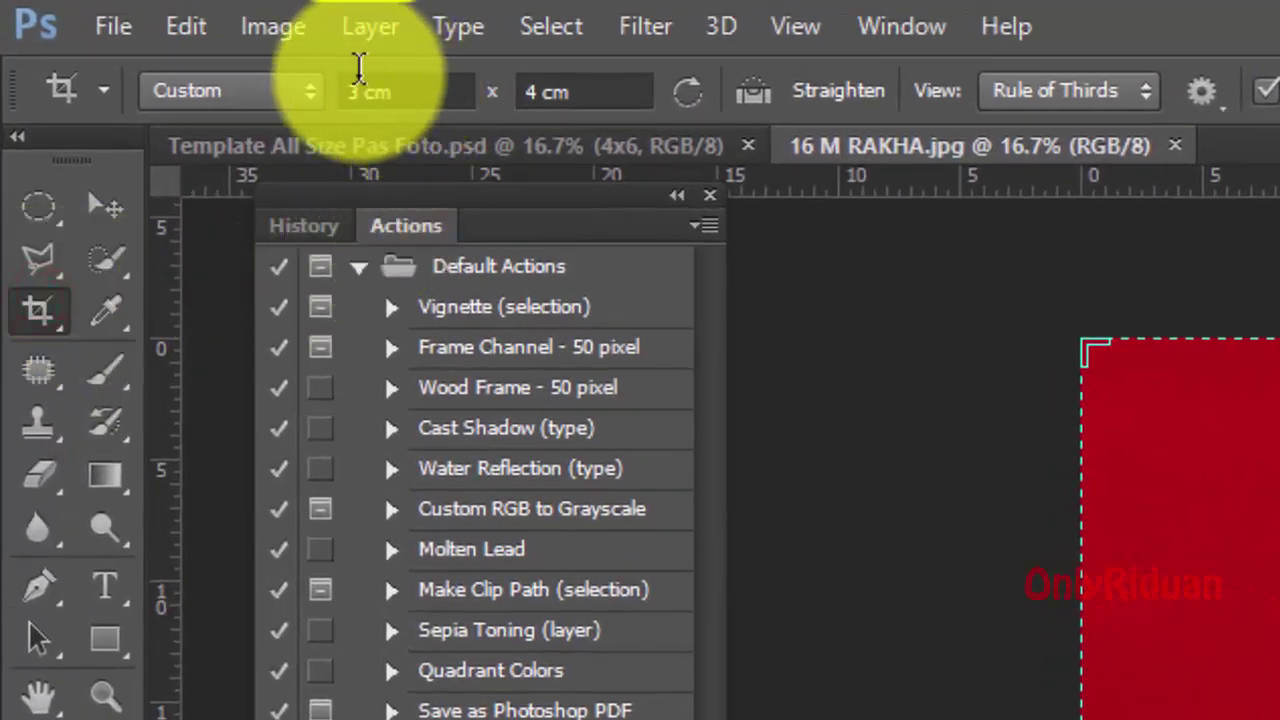
double_click(356, 90)
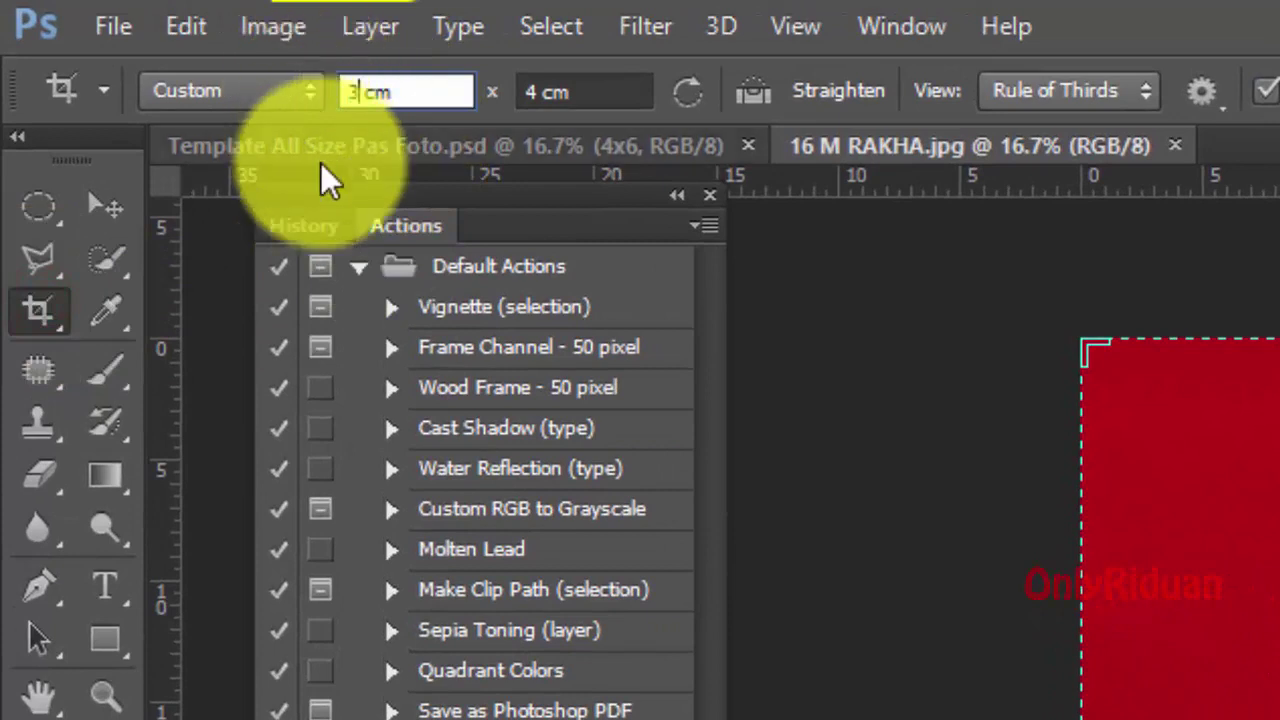
text(3)
key(Return)
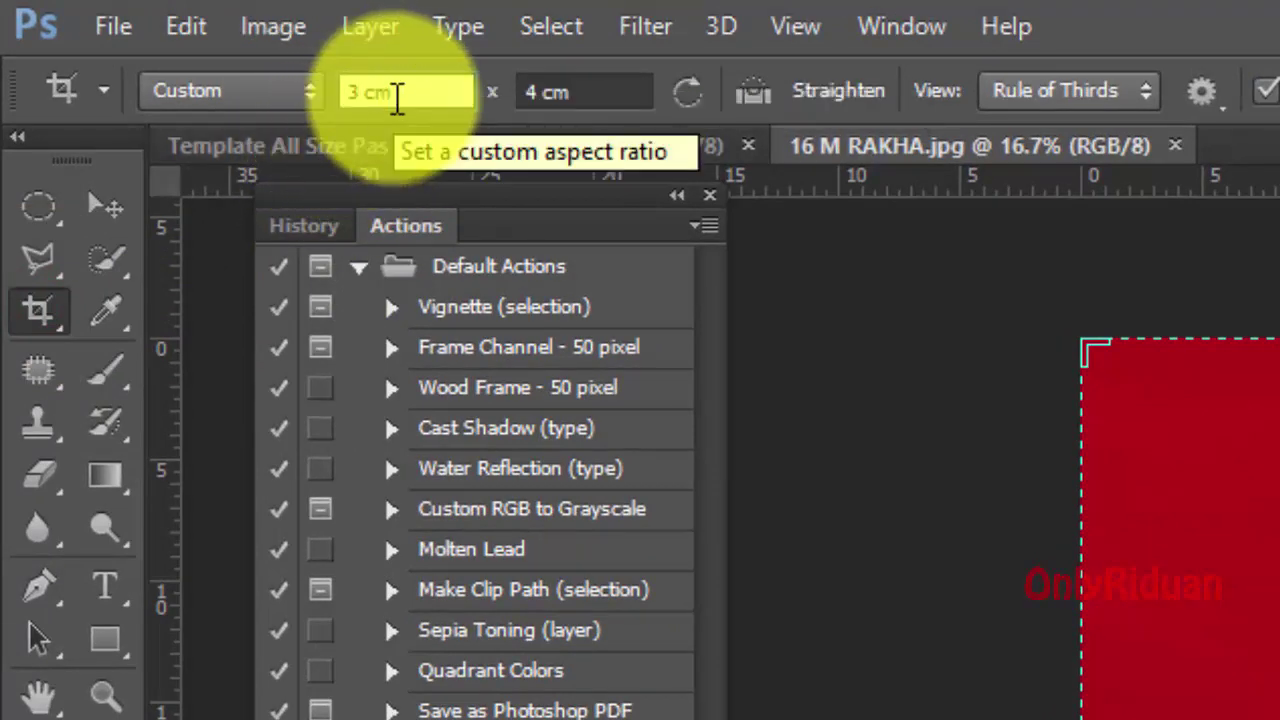
click(539, 97)
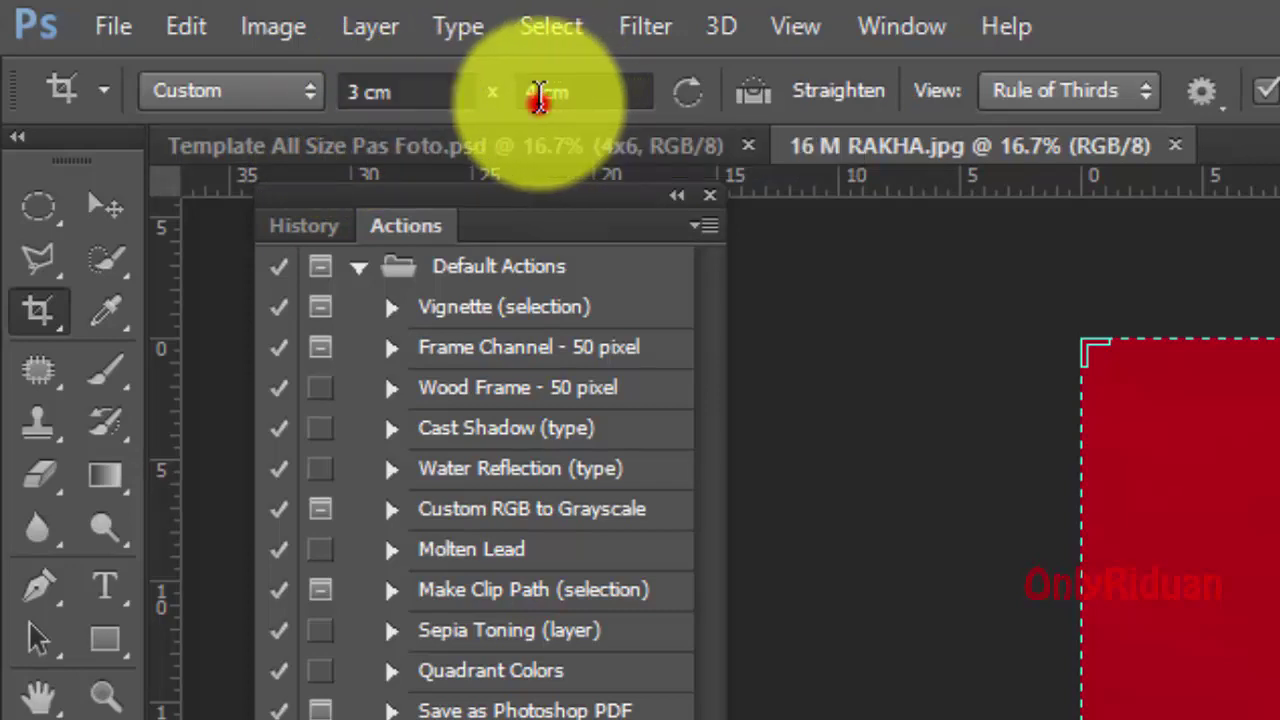
double_click(531, 94)
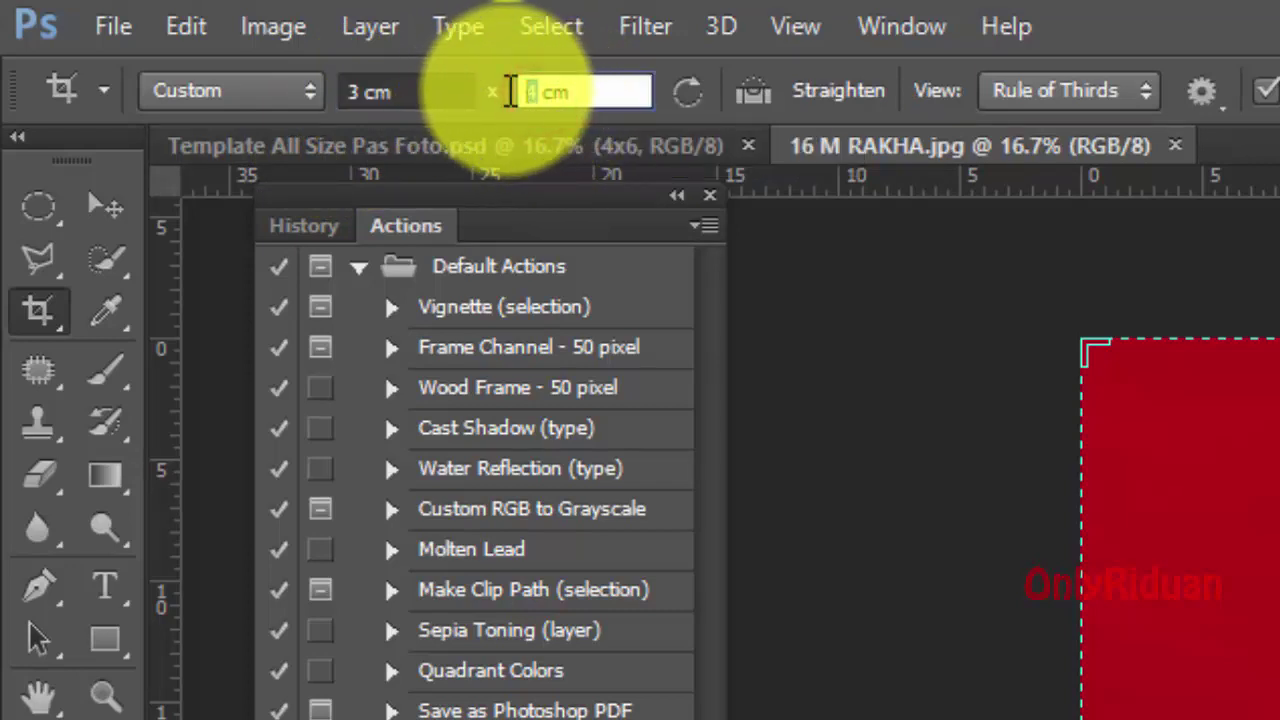
text(4)
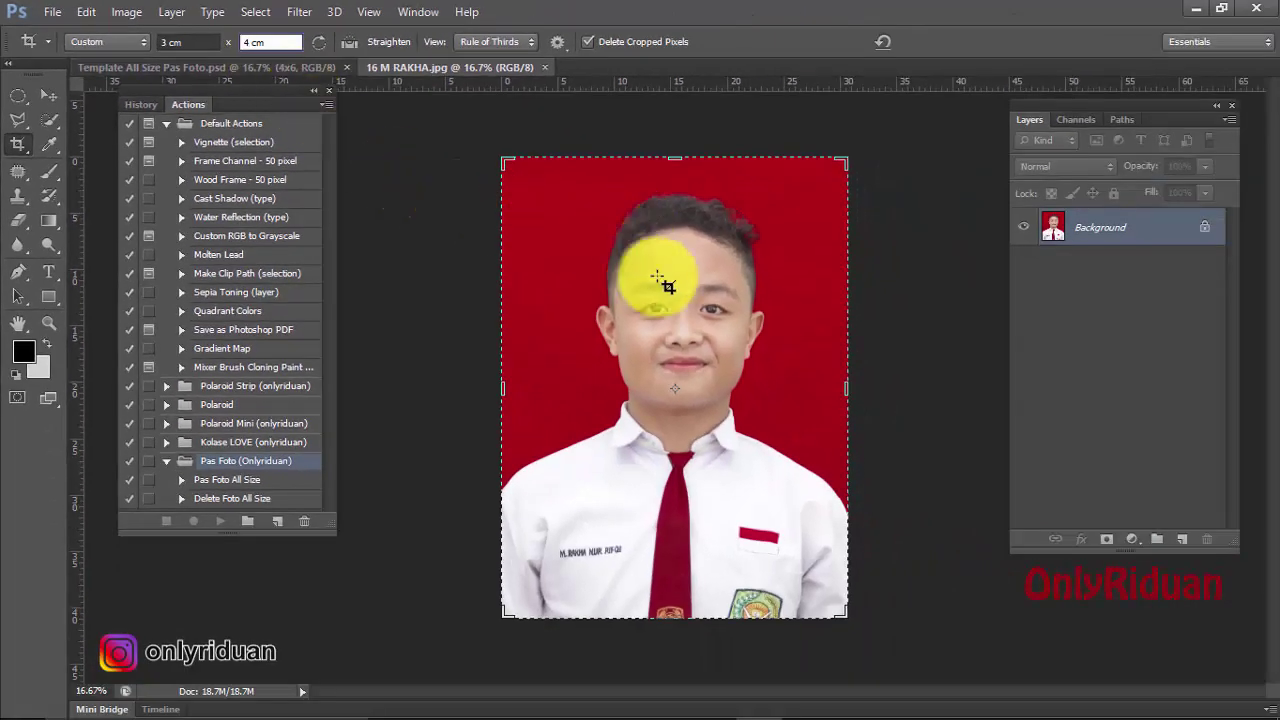
key(Return)
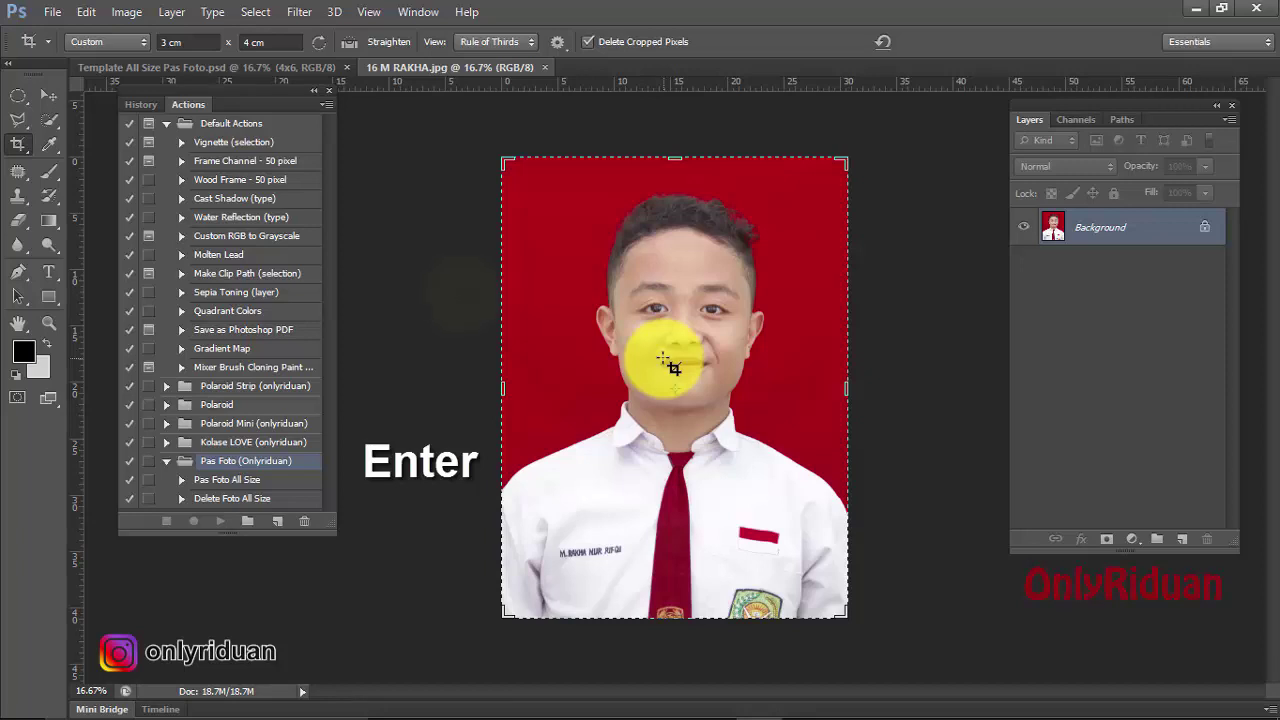
click(461, 293)
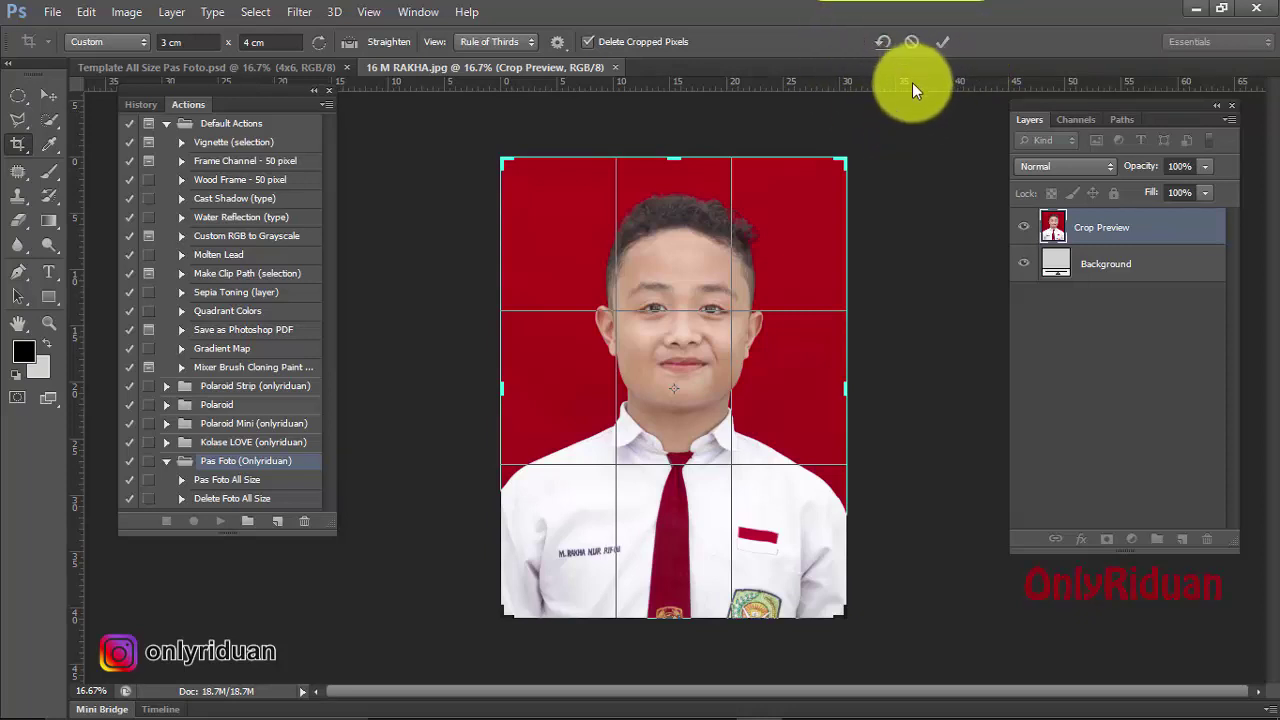
click(943, 42)
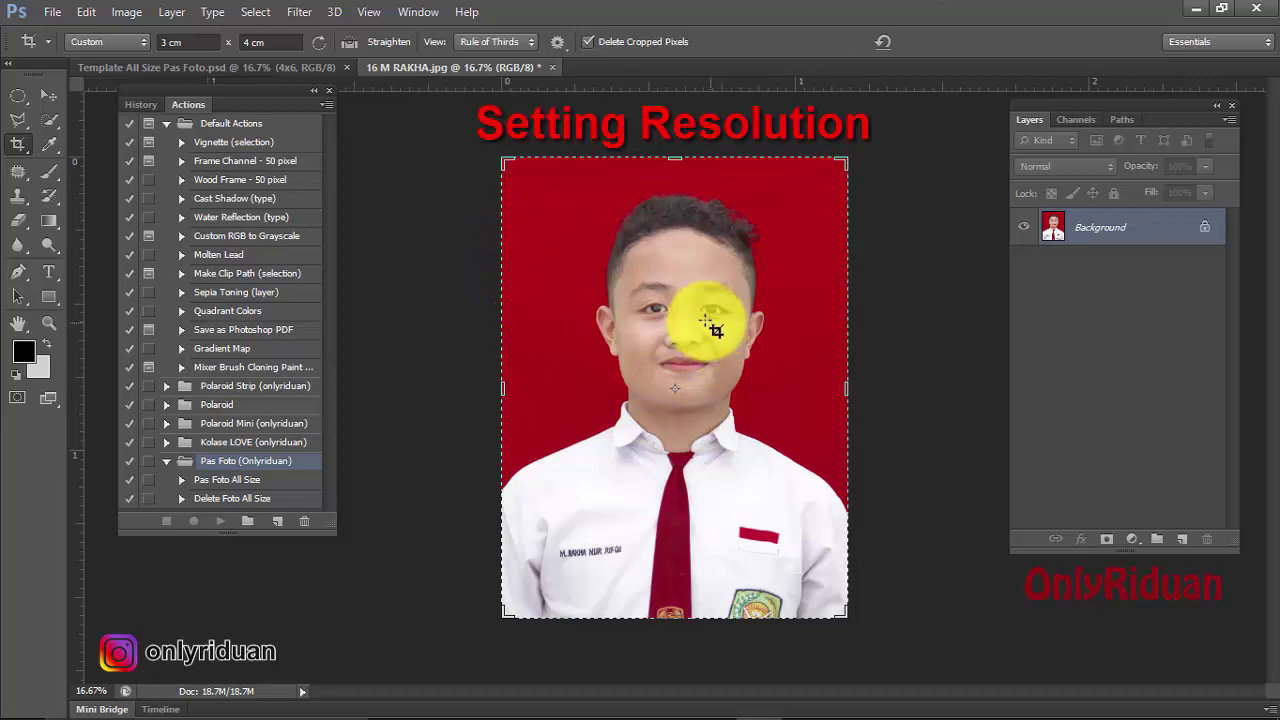
Resize the cropped photo to 3 × 4 cm at 300 pixels/inch (354 × 472 px)
click(125, 12)
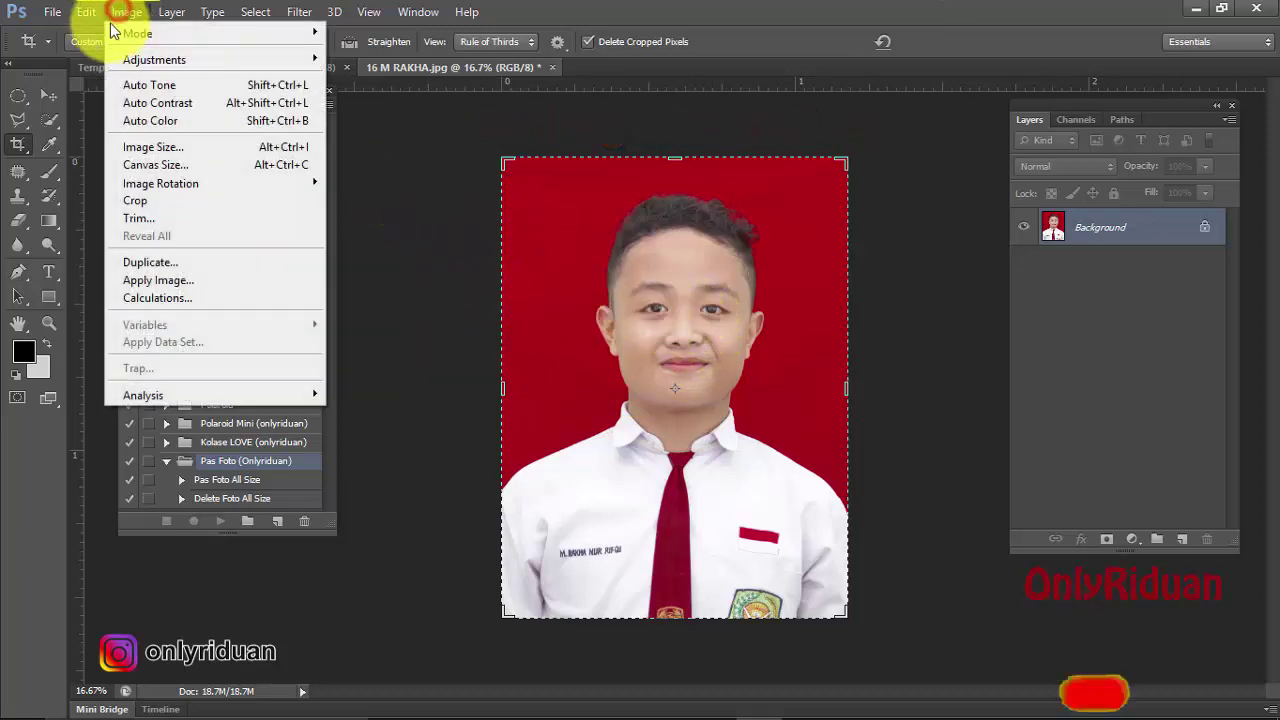
click(165, 150)
drag(300, 223, 391, 184)
click(425, 348)
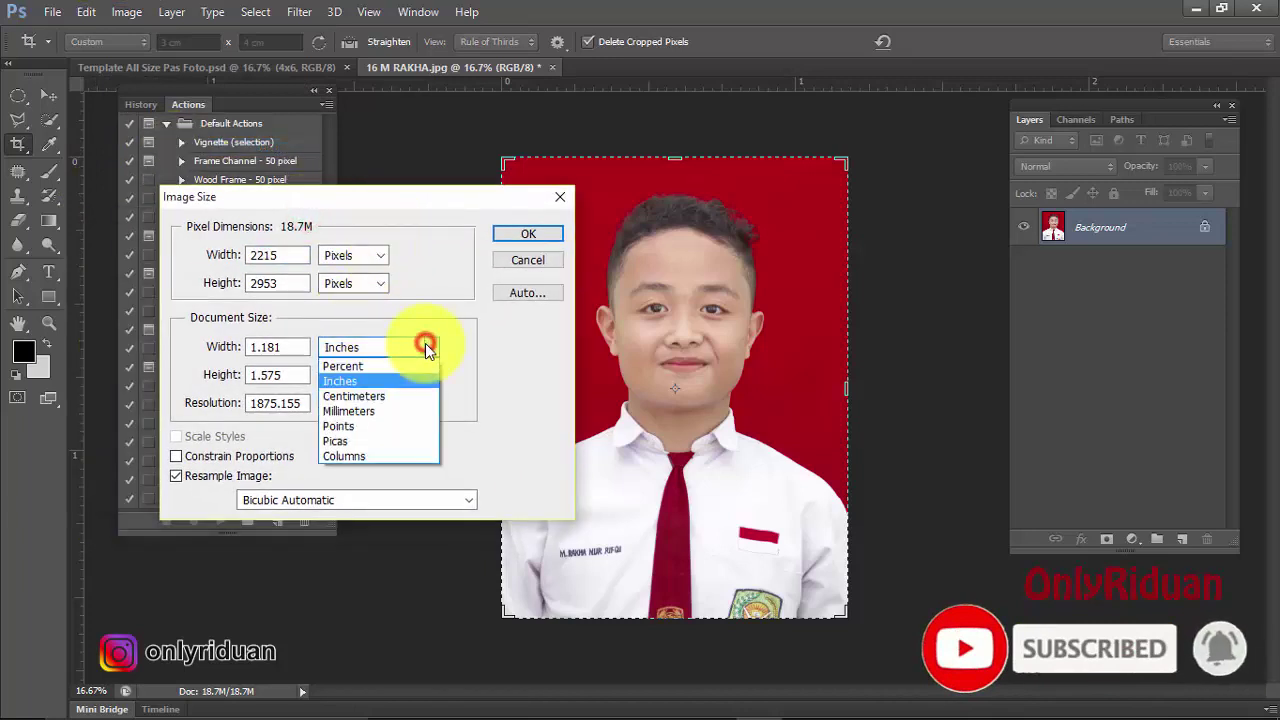
click(385, 390)
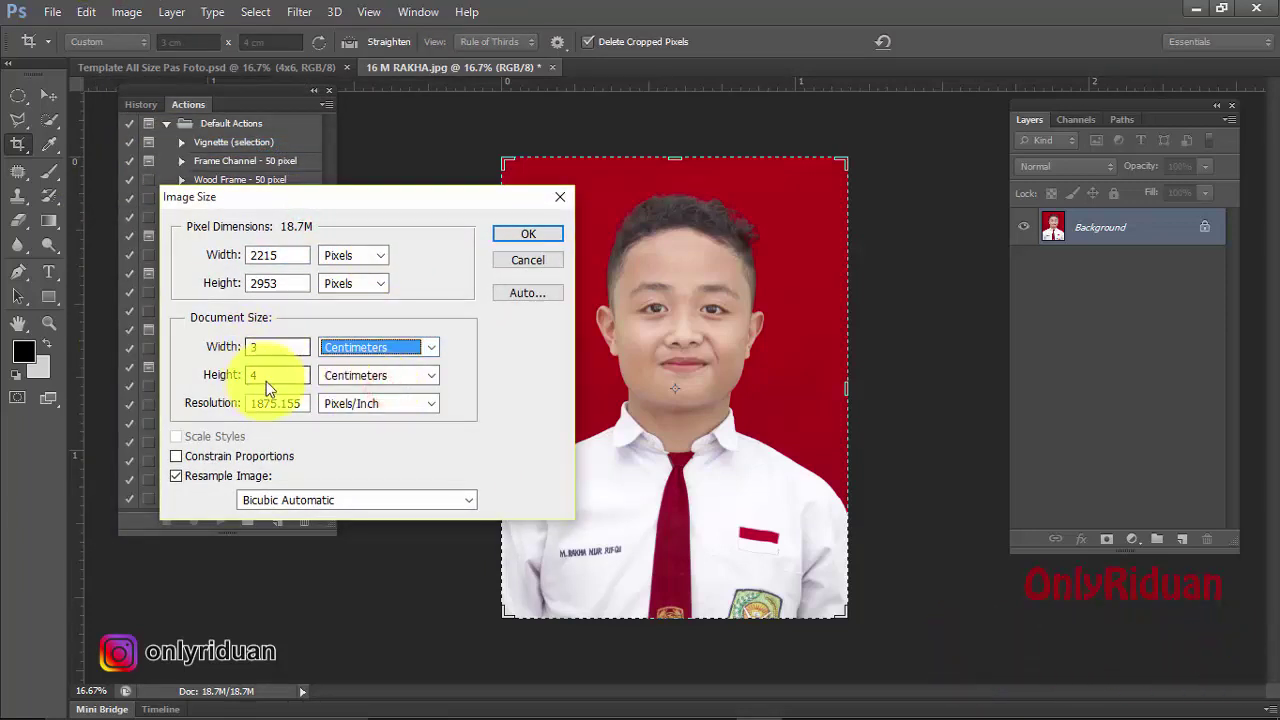
double_click(305, 405)
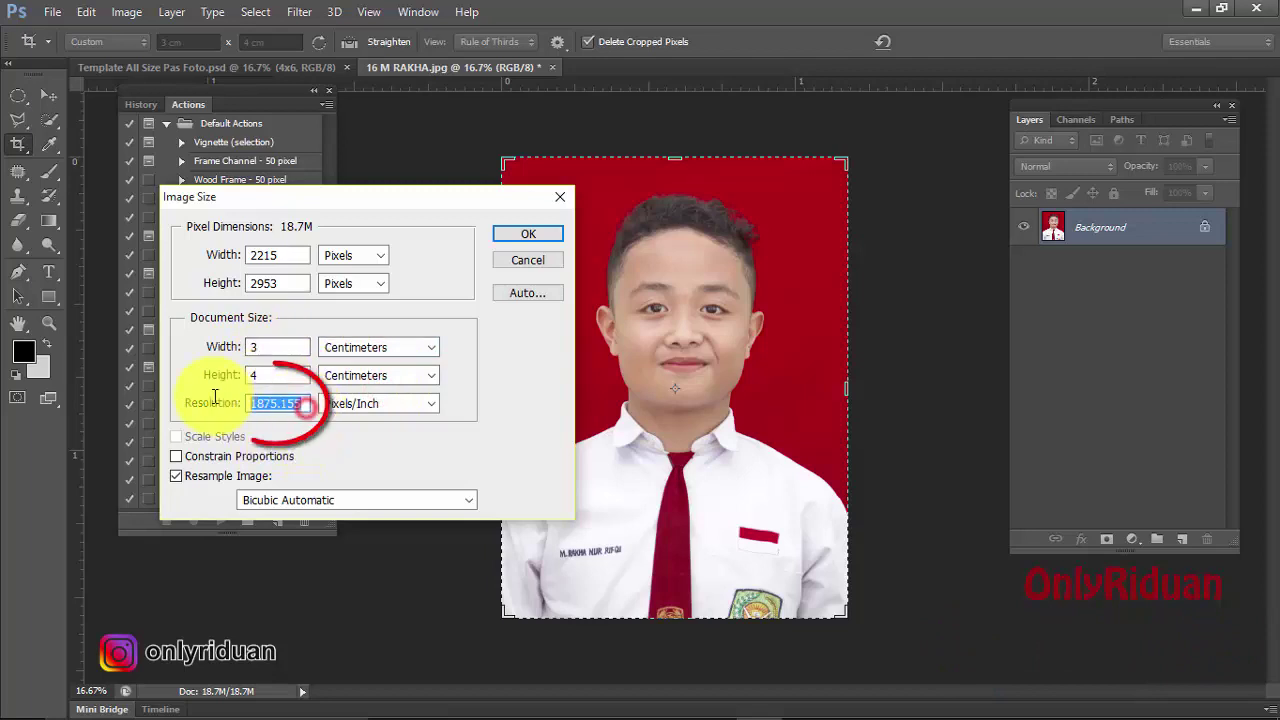
text(300)
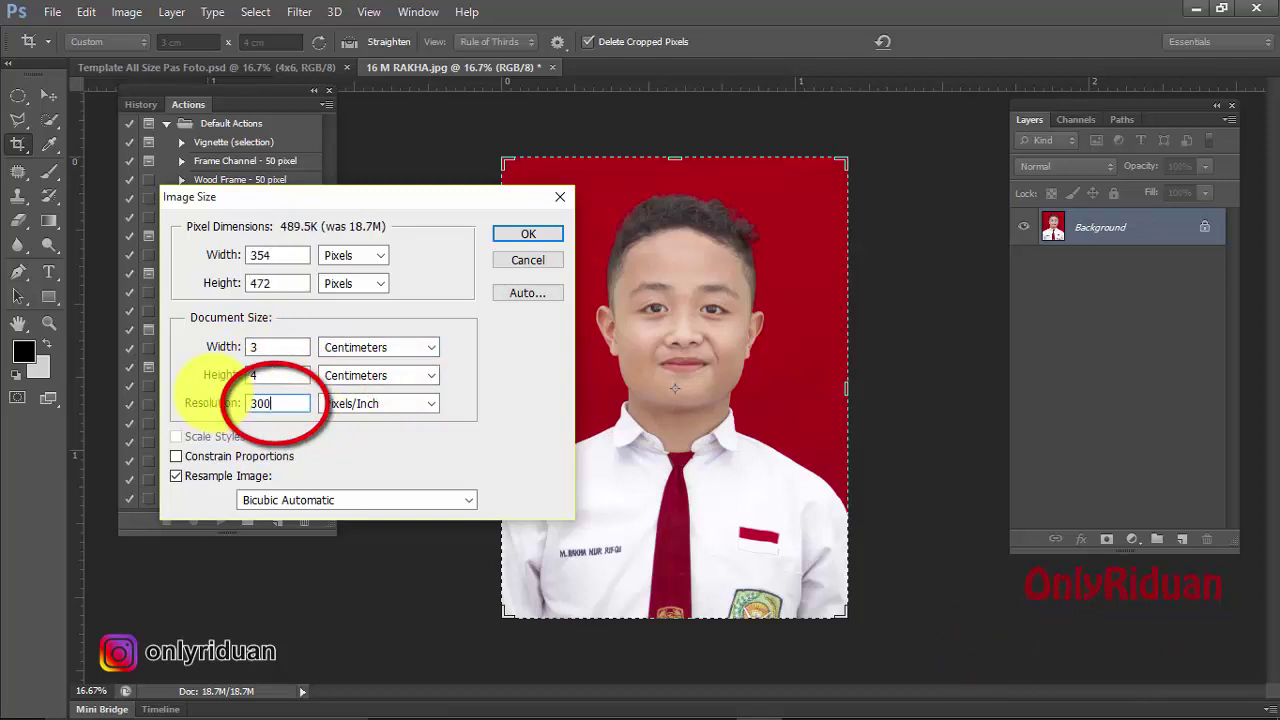
mouse_move(258, 403)
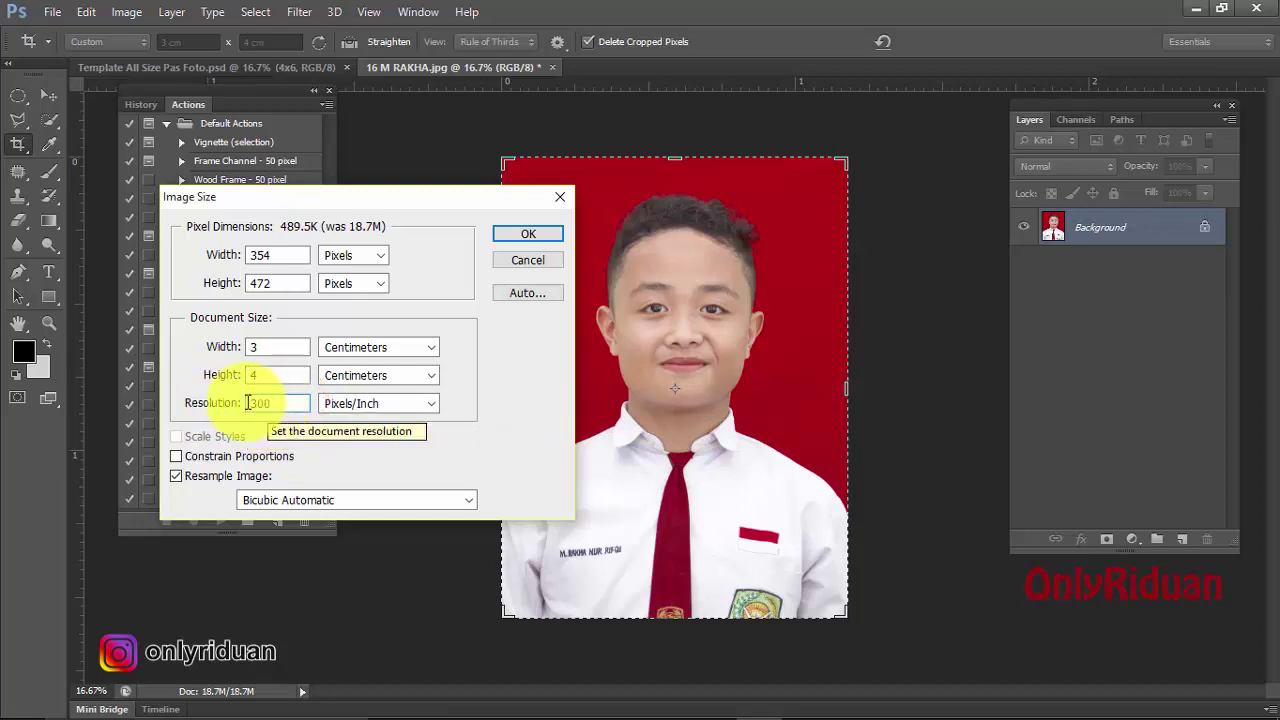
click(531, 236)
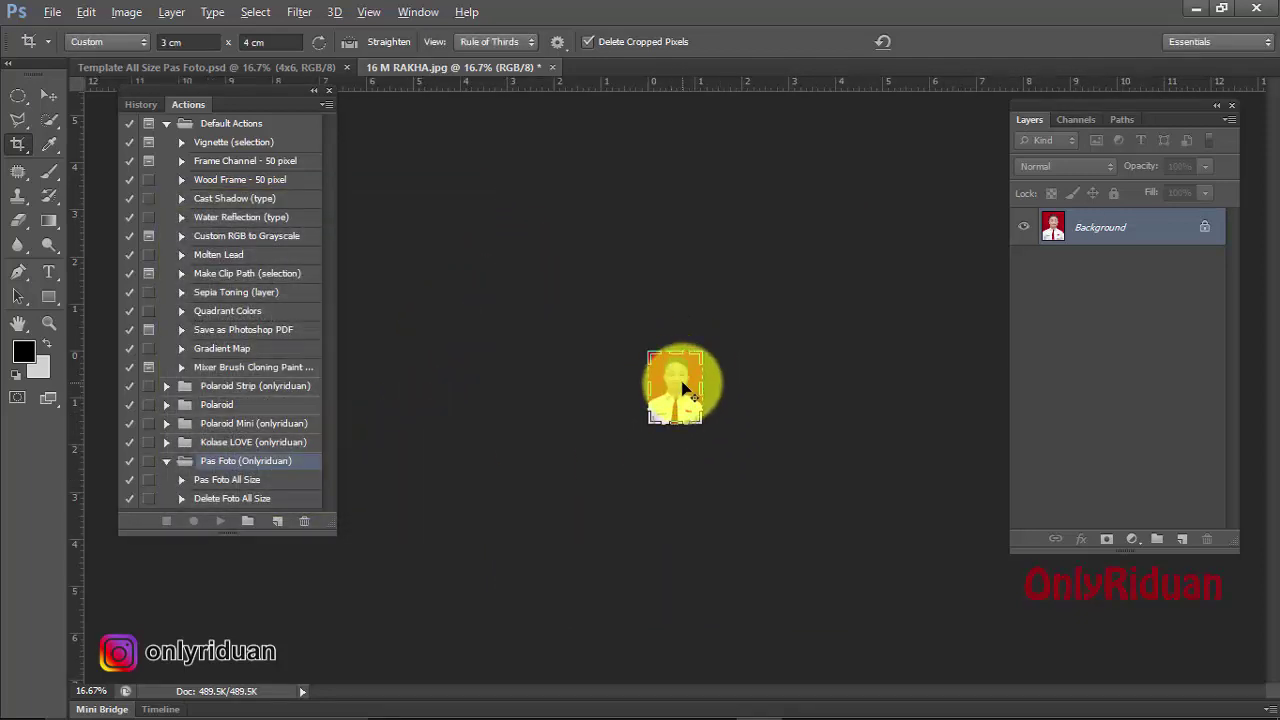
Zoom in on the 16 M RAKHA.jpg canvas from 16.67% to about 111%
scroll(690, 388, up, 1)
scroll(690, 388, up, 1)
scroll(690, 388, up, 2)
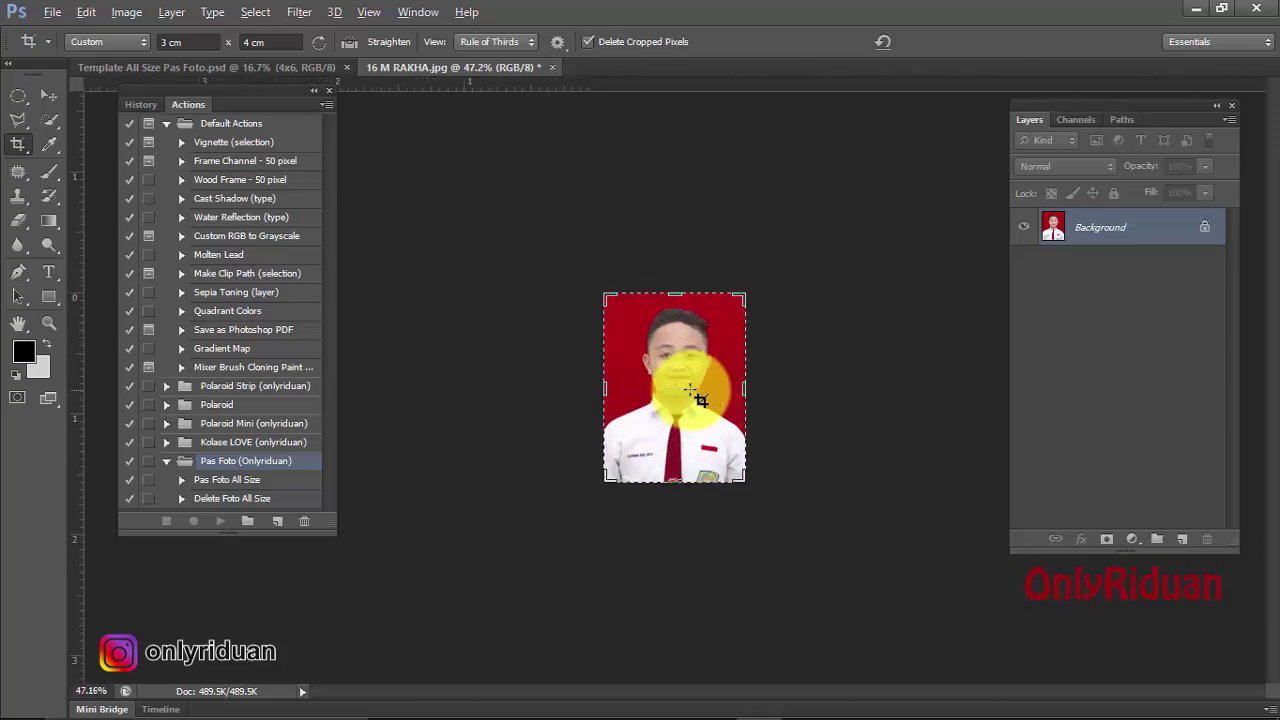
scroll(690, 390, up, 3)
scroll(690, 388, up, 2)
scroll(690, 388, up, 1)
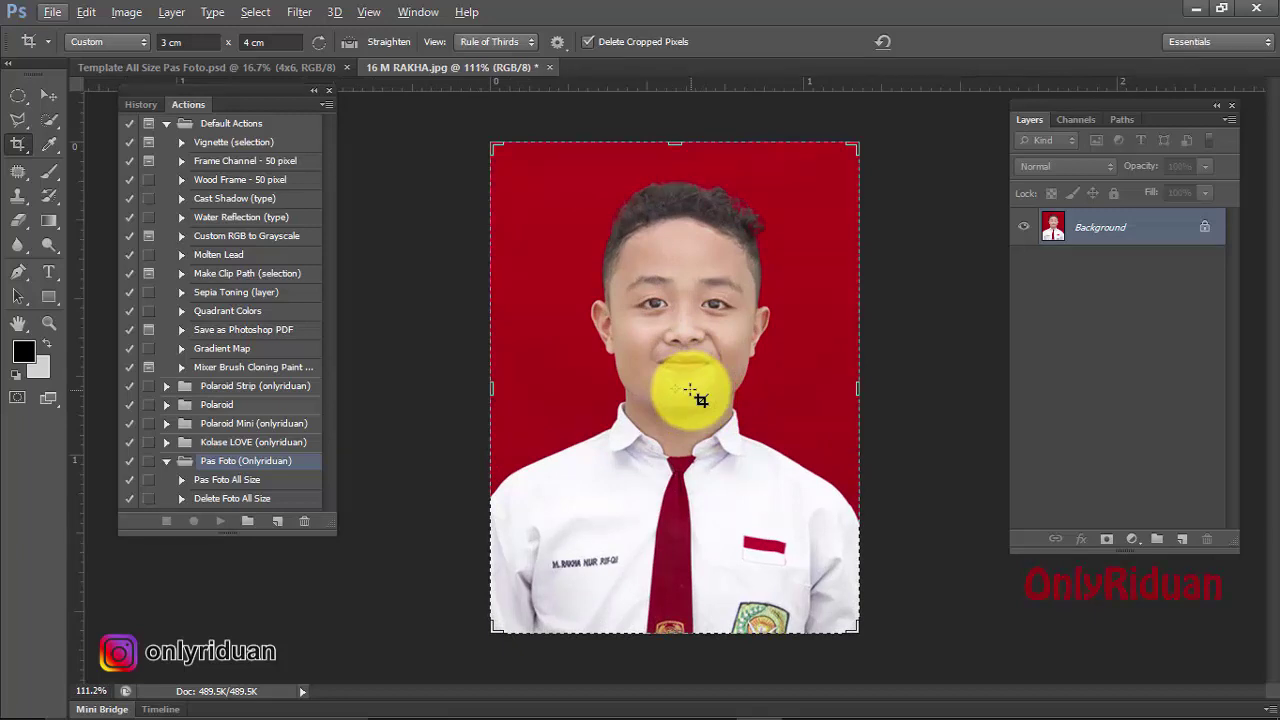
Return to Template All Size Pas Foto.psd with the Pas Foto All Size action and Move tool selected
click(253, 67)
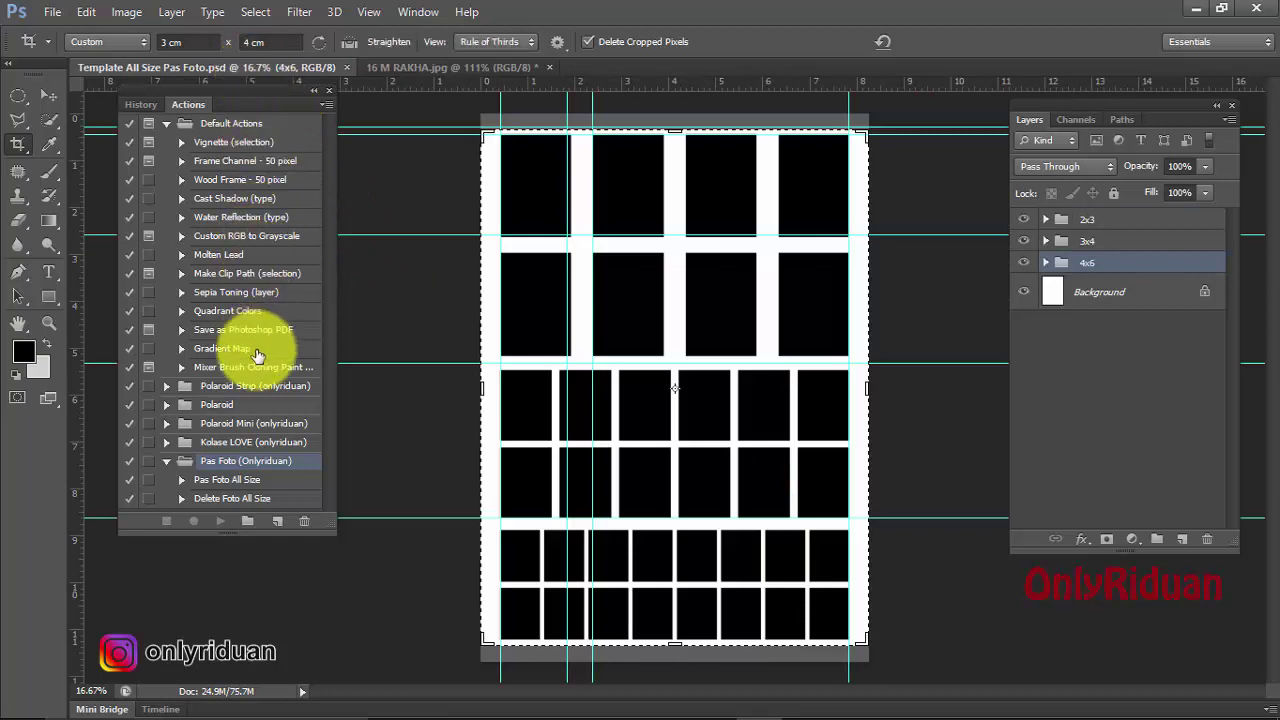
click(235, 481)
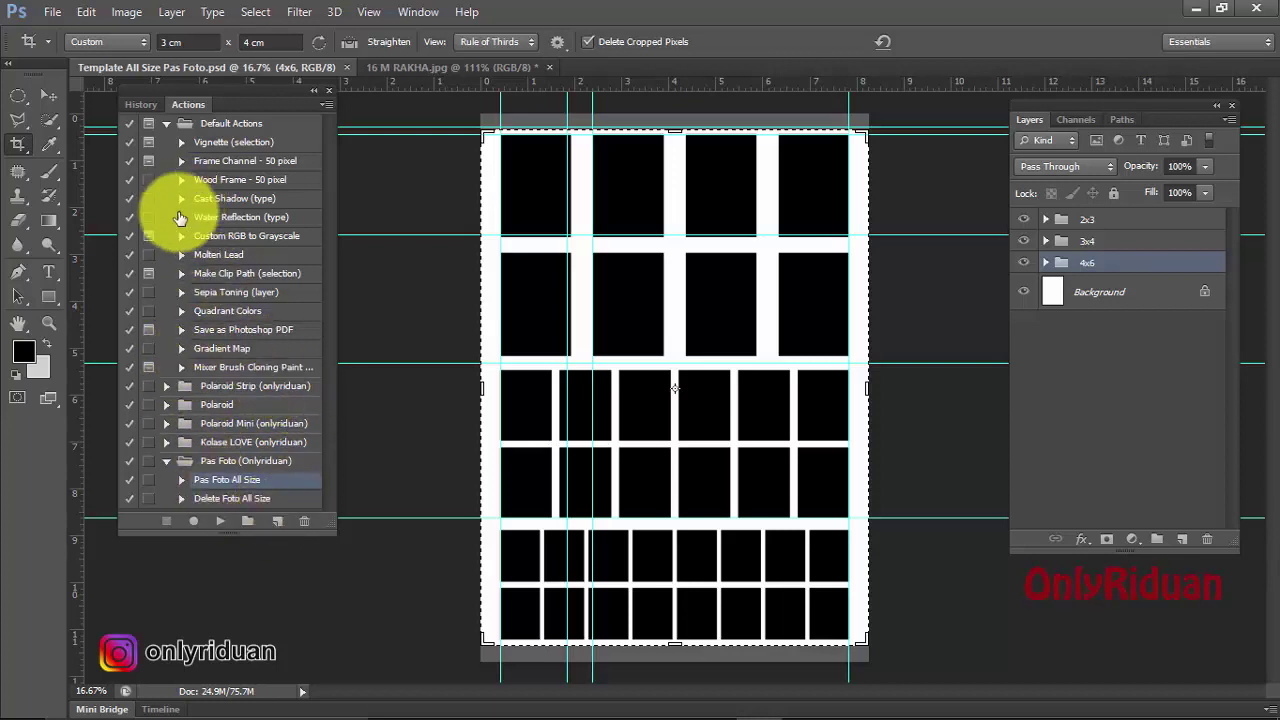
click(51, 93)
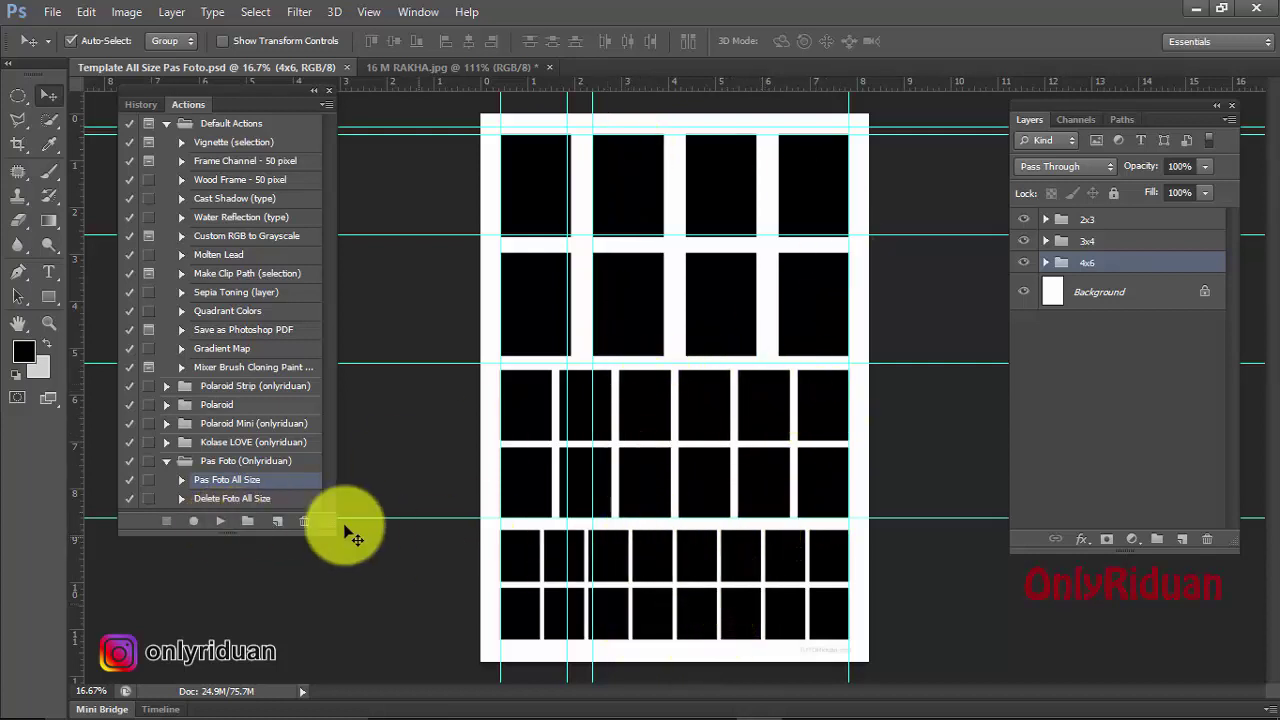
Play the Pas Foto All Size action to fill the template with the student photo
click(221, 521)
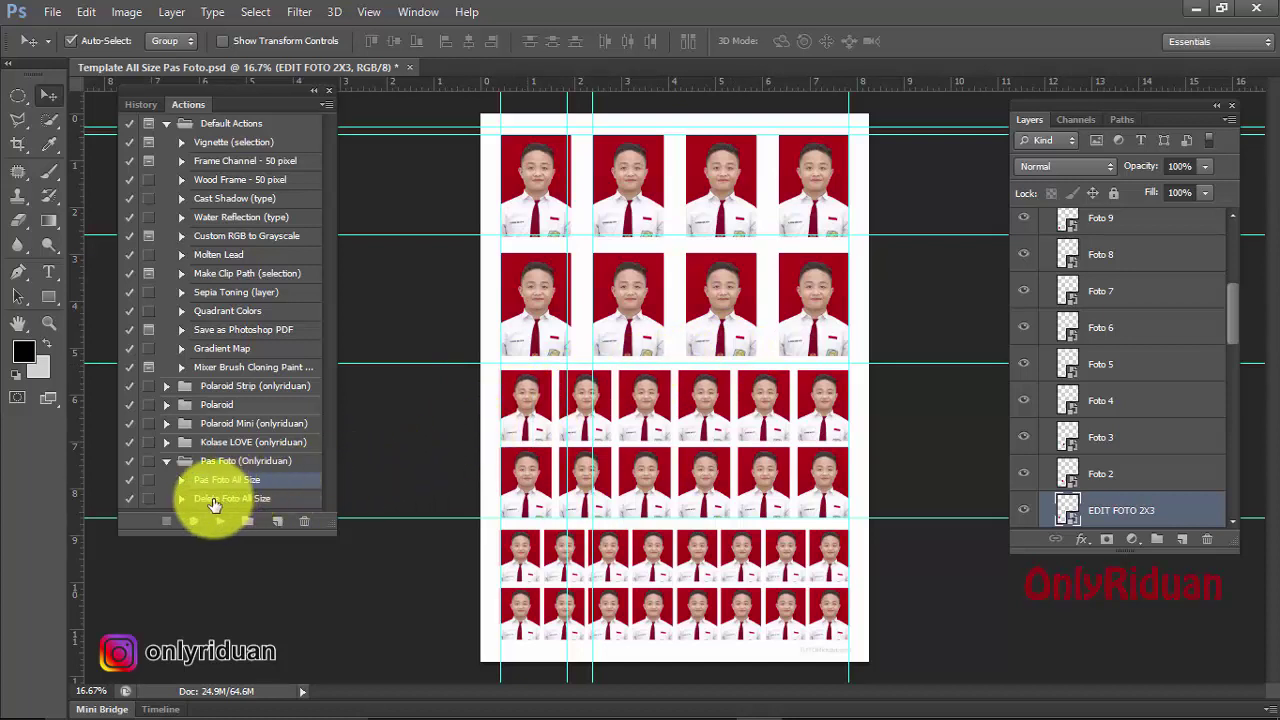
Play the Delete Foto All Size action to remove the student photos from the template
click(213, 500)
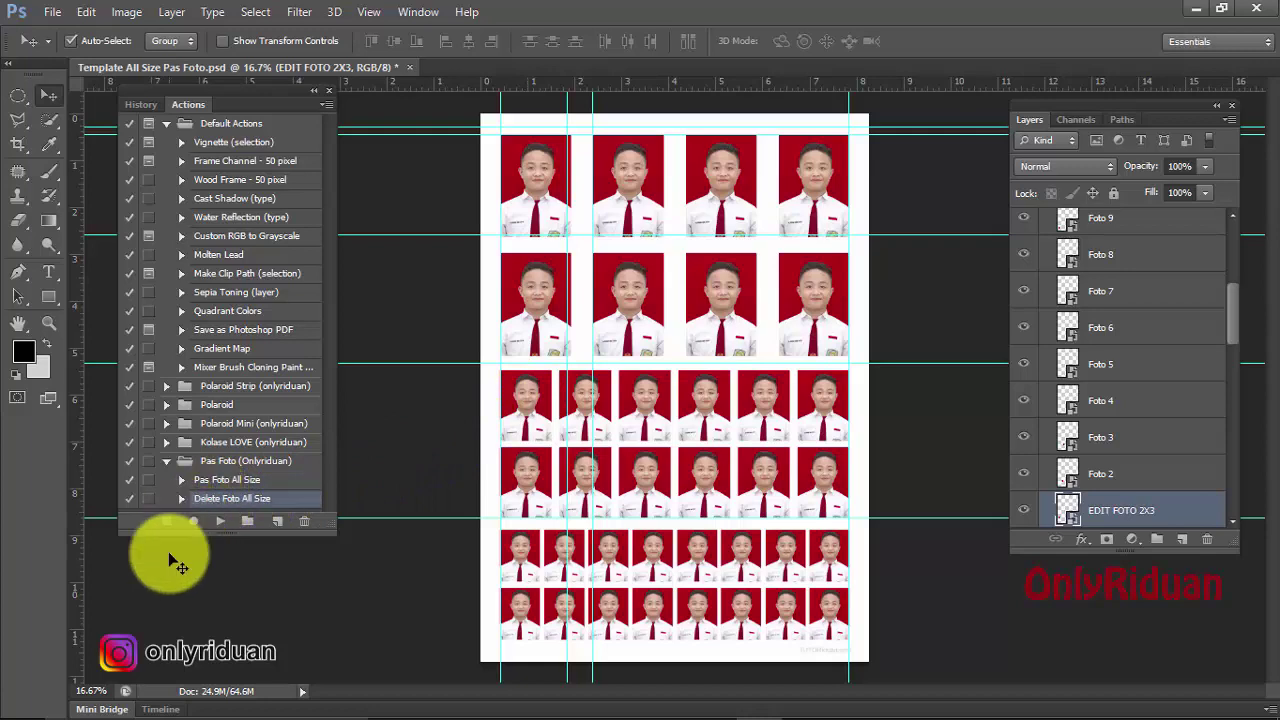
click(219, 520)
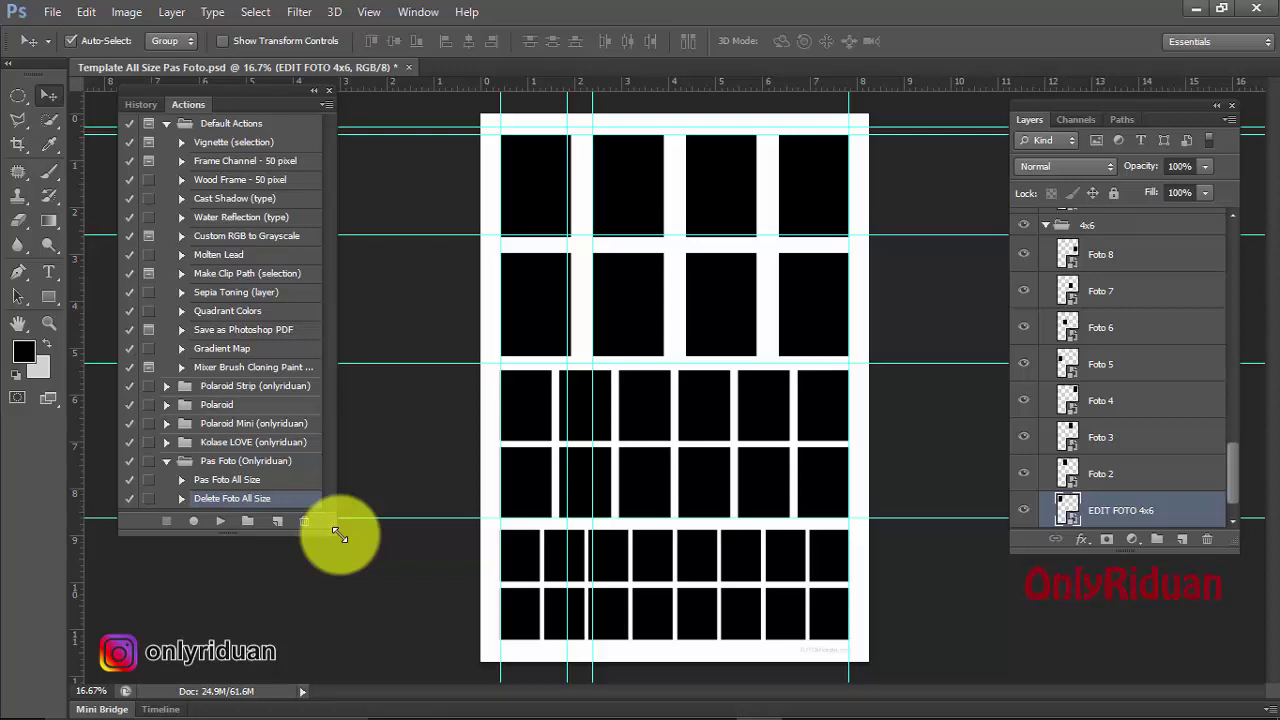
click(54, 13)
Open Anita.jpg from the Pictures > Input Data Otomatis folder
click(51, 49)
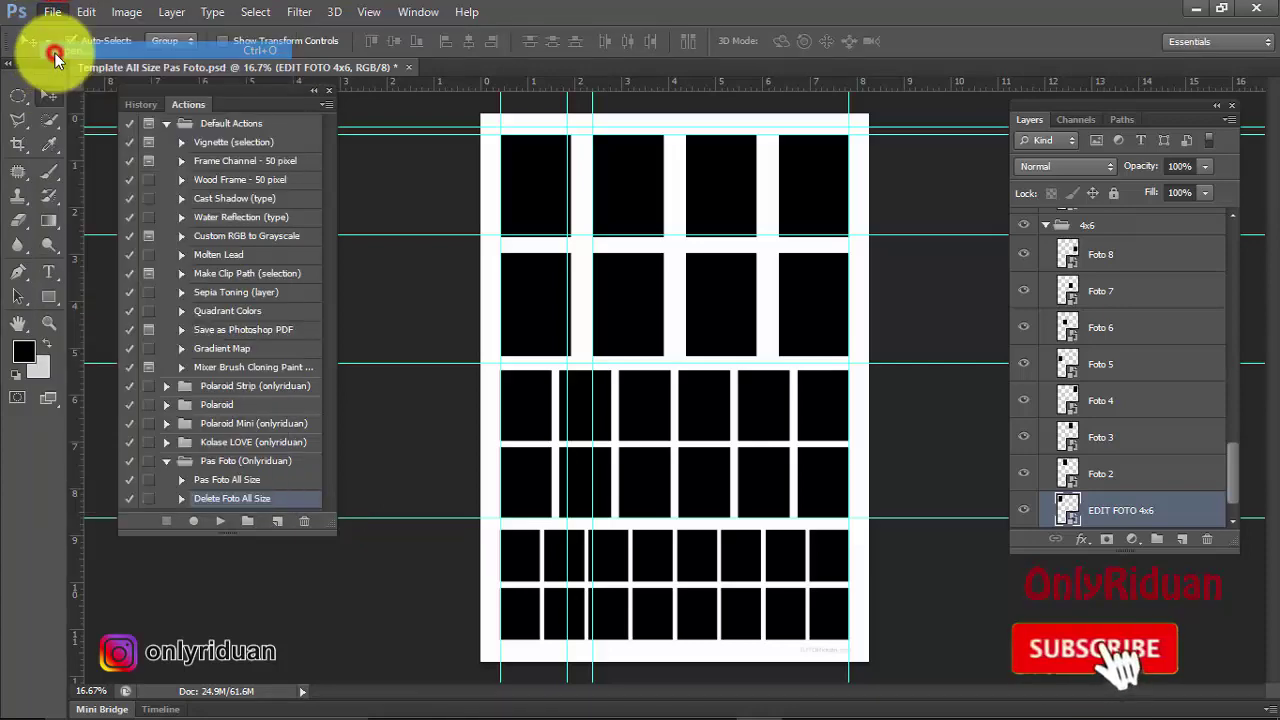
click(757, 139)
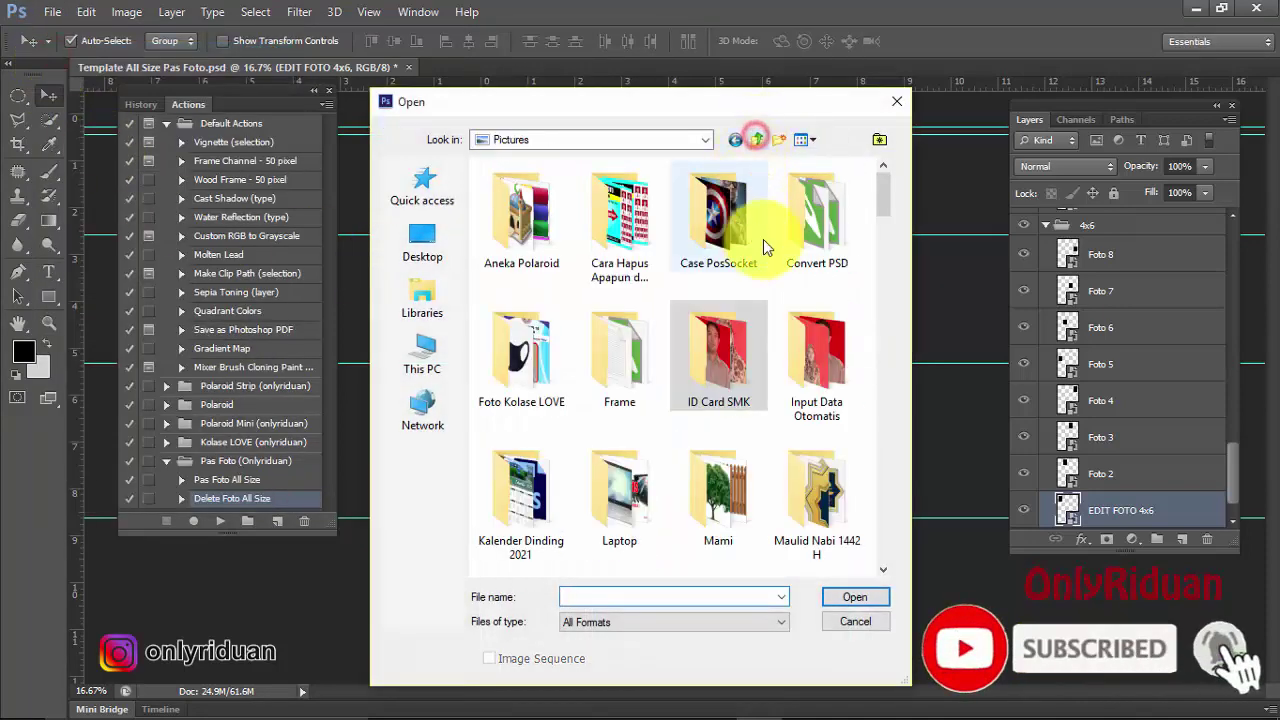
double_click(805, 362)
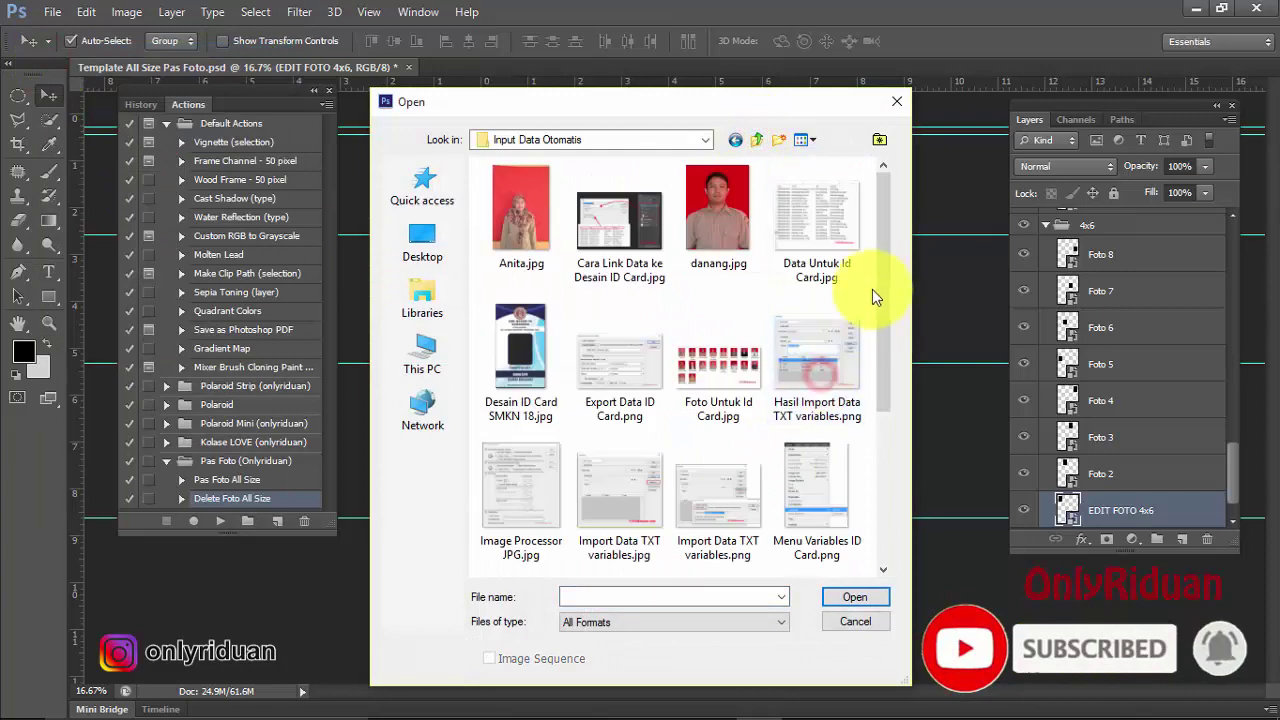
mouse_move(881, 277)
mouse_down()
mouse_move(884, 330)
mouse_move(884, 270)
mouse_up()
click(514, 214)
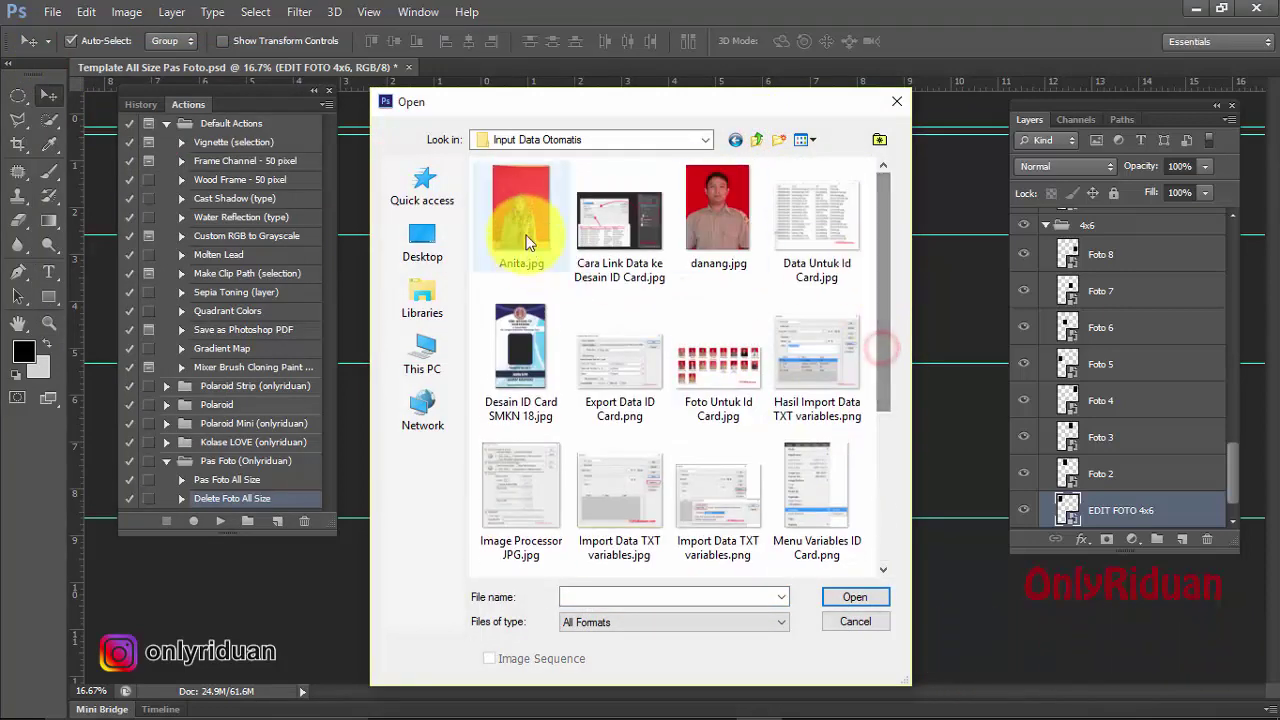
click(853, 597)
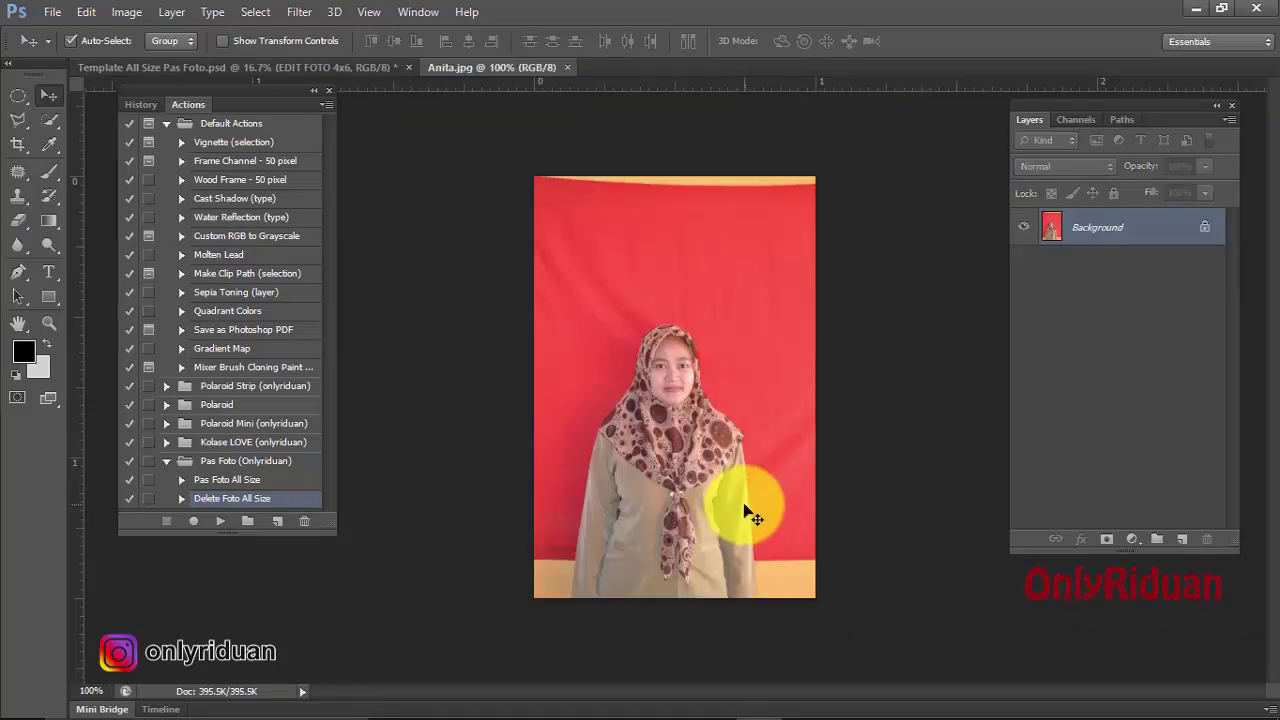
Crop Anita's photo at 3 x 4 cm, framing her head and shoulders
click(18, 143)
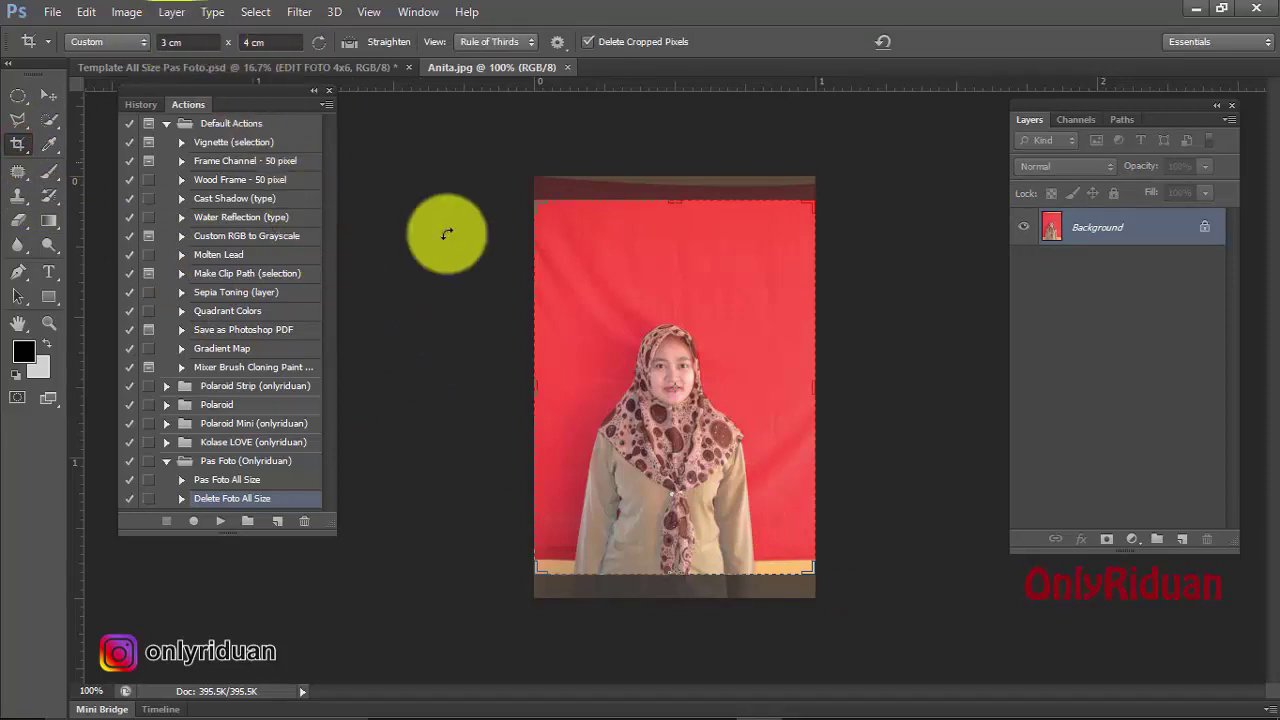
mouse_move(813, 201)
mouse_down()
mouse_move(741, 285)
mouse_move(651, 245)
mouse_up()
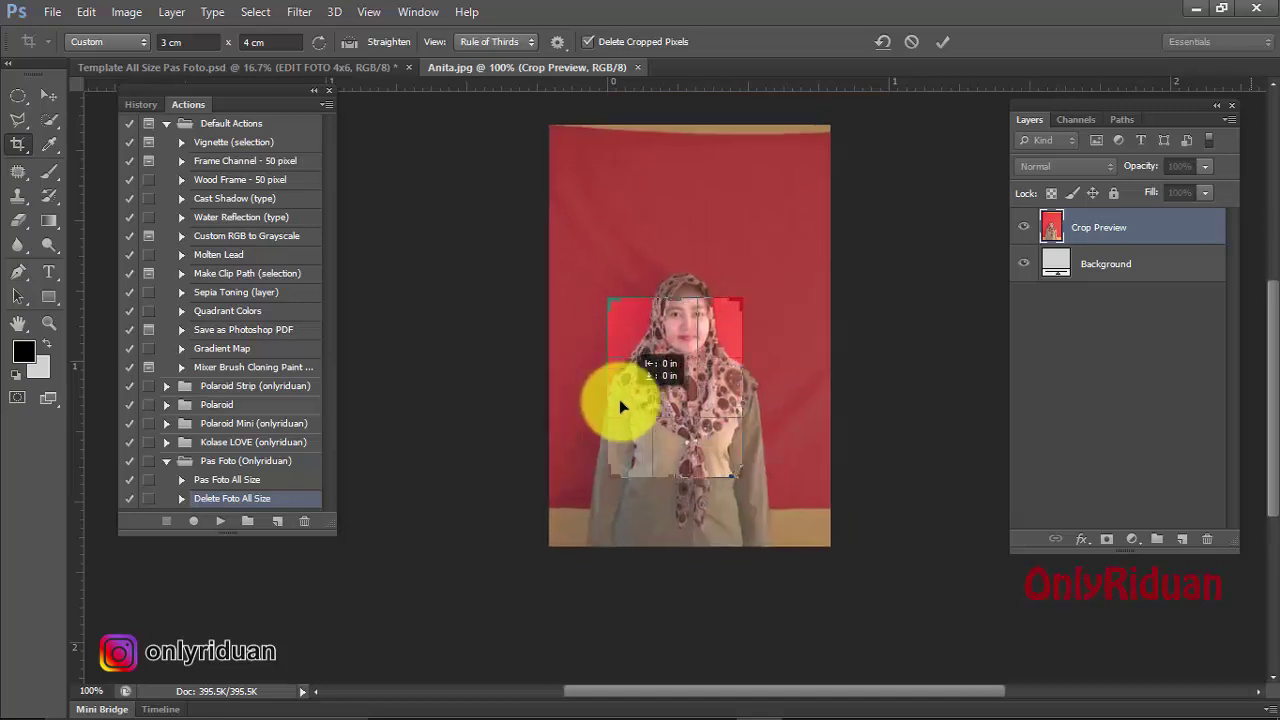
mouse_move(620, 405)
mouse_down()
mouse_move(618, 441)
mouse_move(622, 430)
mouse_up()
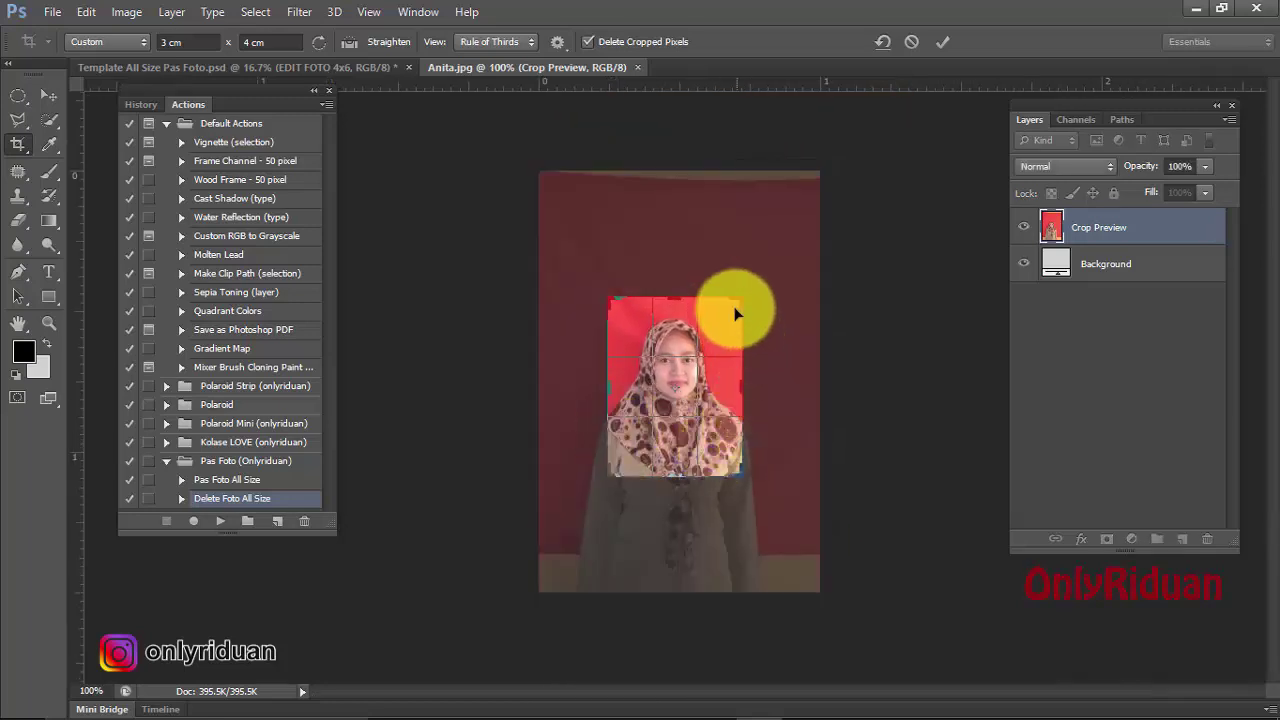
drag(741, 297, 743, 293)
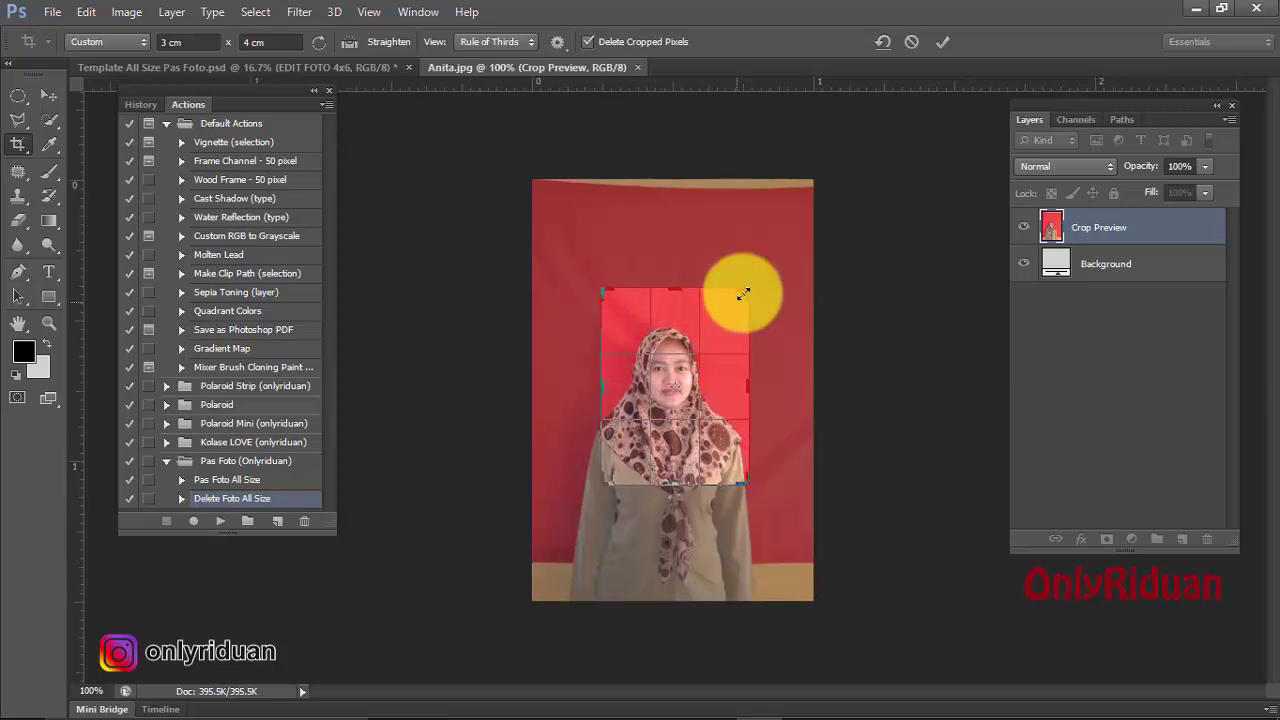
drag(686, 391, 735, 380)
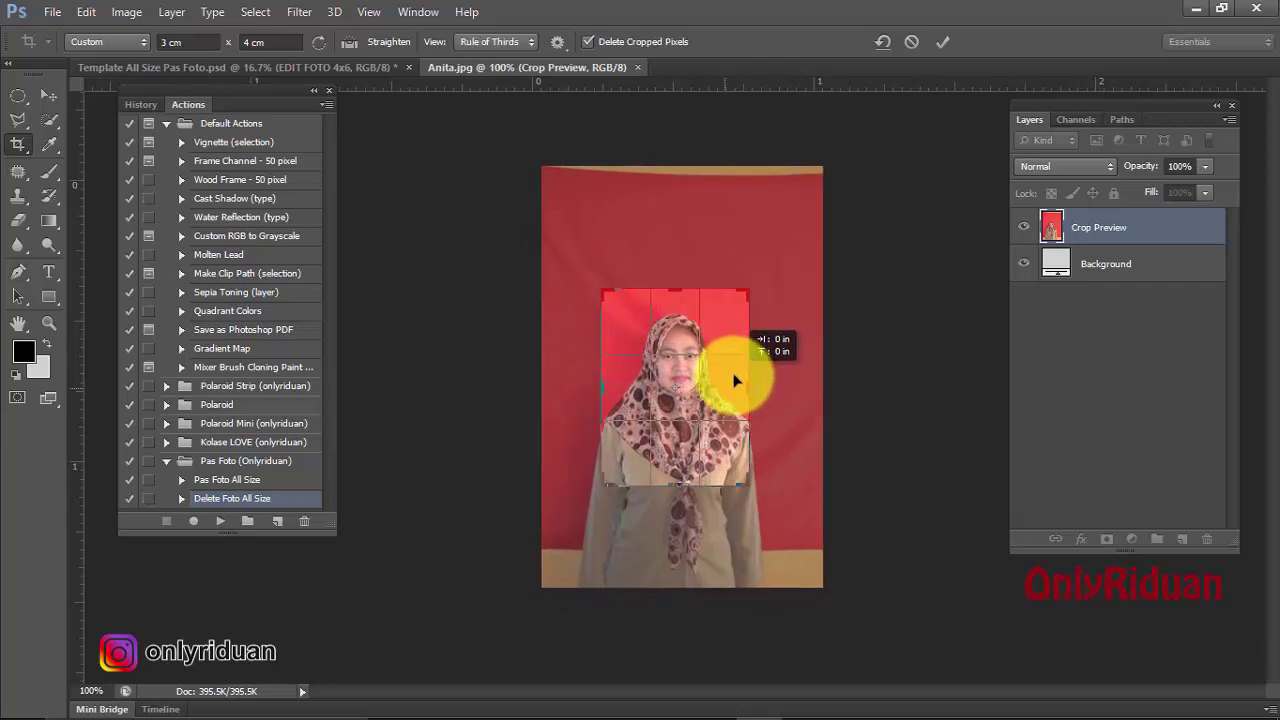
drag(735, 380, 732, 376)
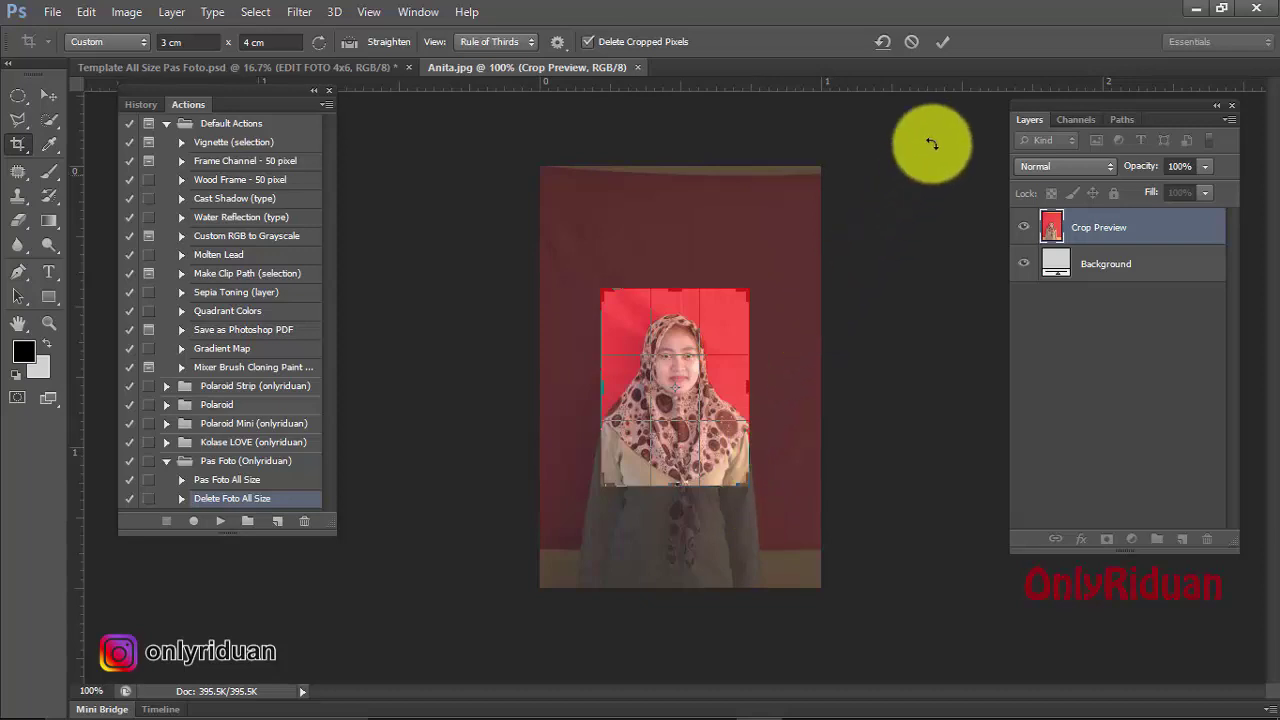
click(946, 42)
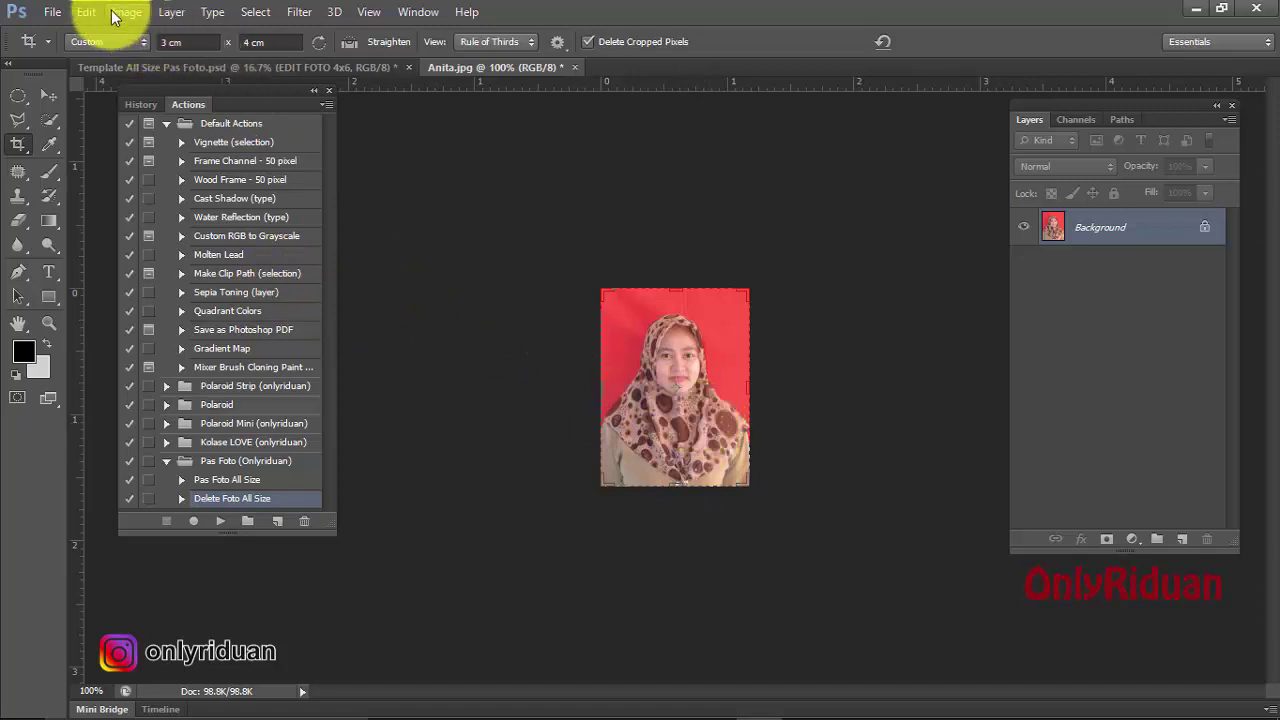
Set Anita.jpg's image size to 3 x 4 cm at 300 pixels/inch
click(113, 14)
click(151, 147)
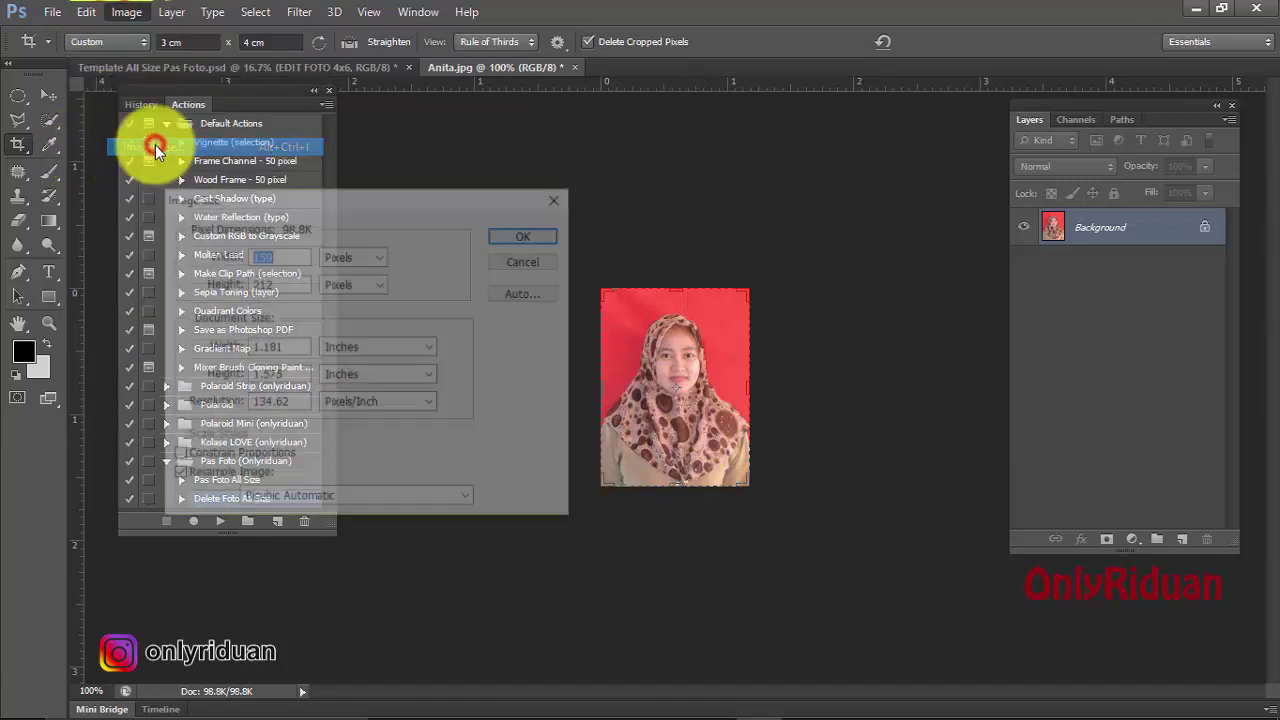
click(360, 347)
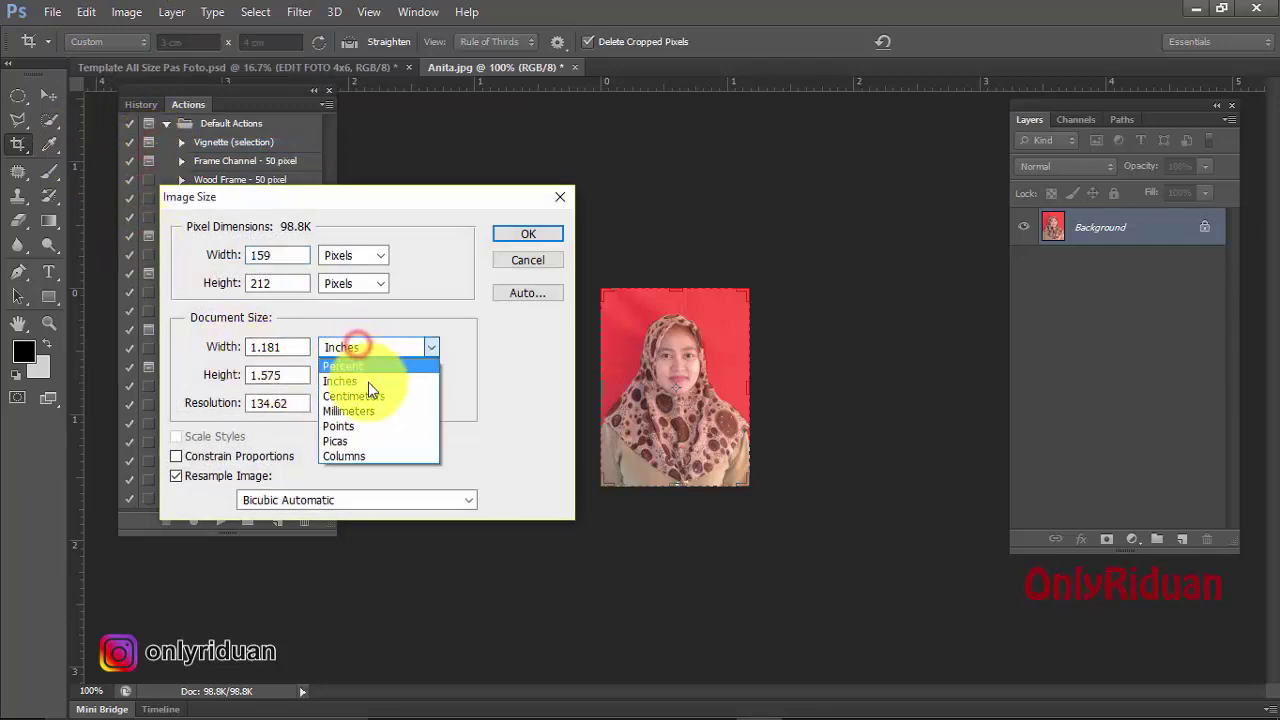
click(369, 378)
double_click(262, 347)
text(3)
double_click(258, 375)
text(4)
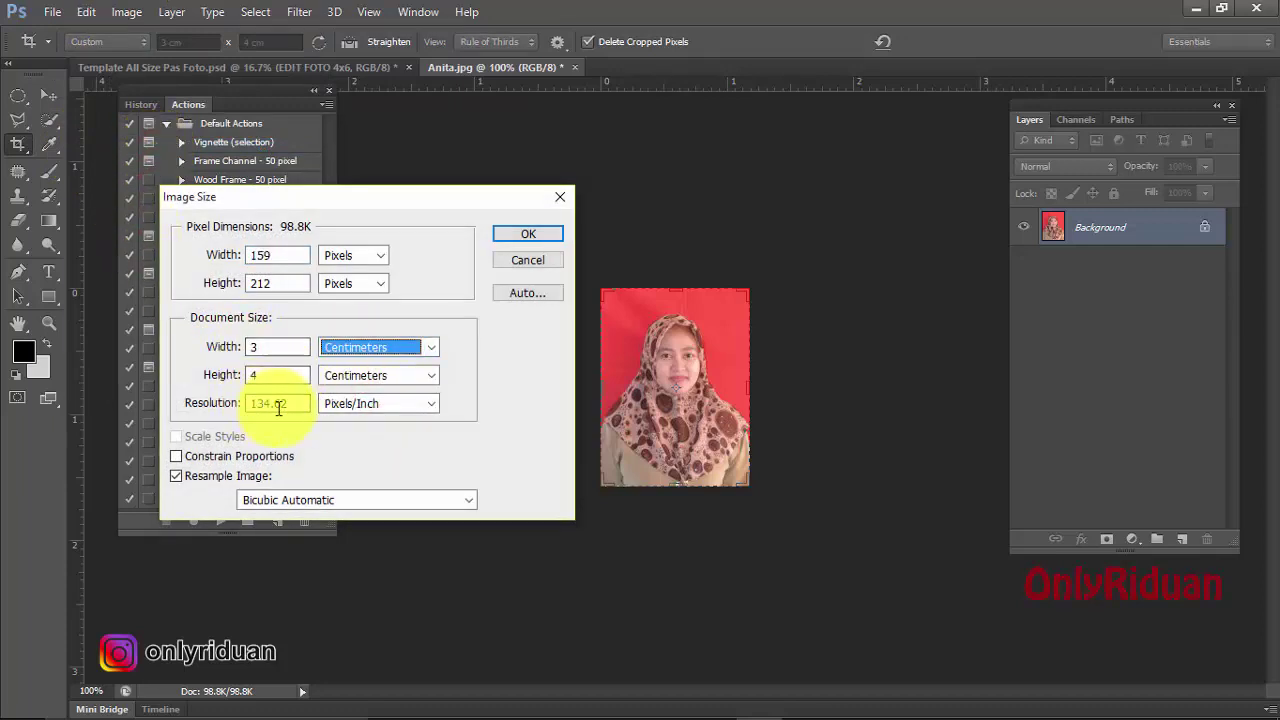
double_click(290, 404)
text(300)
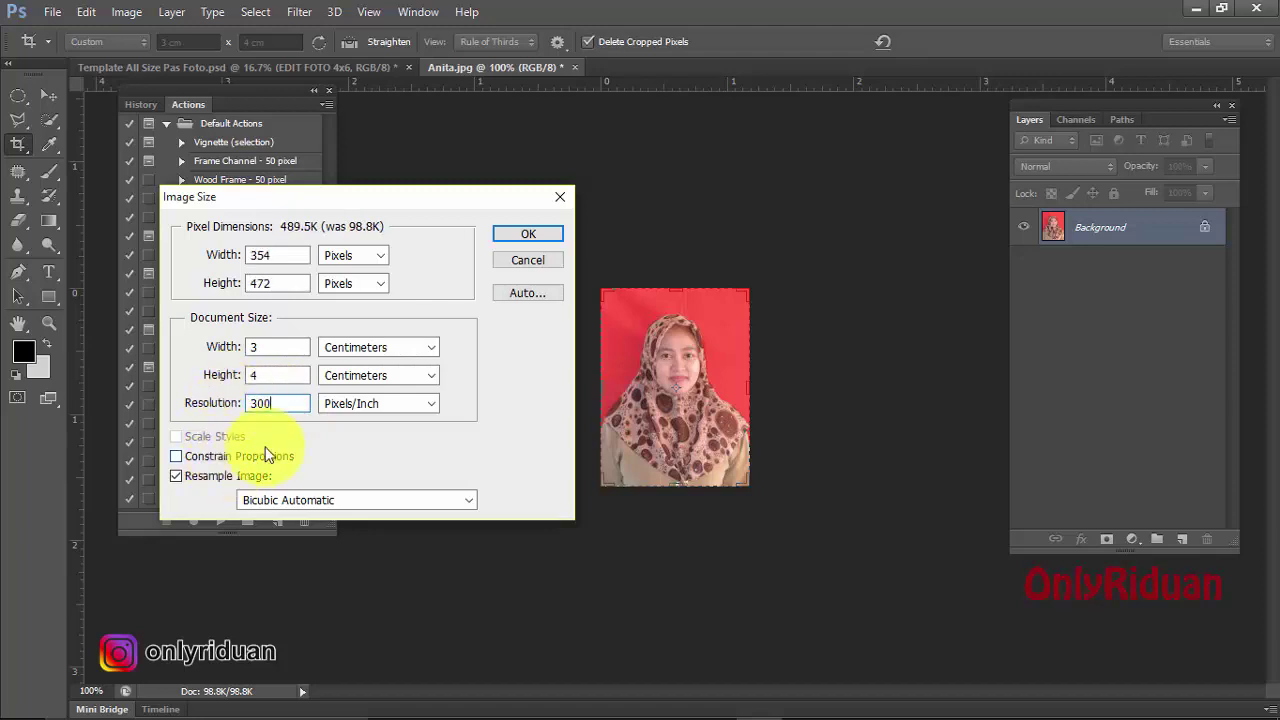
click(527, 234)
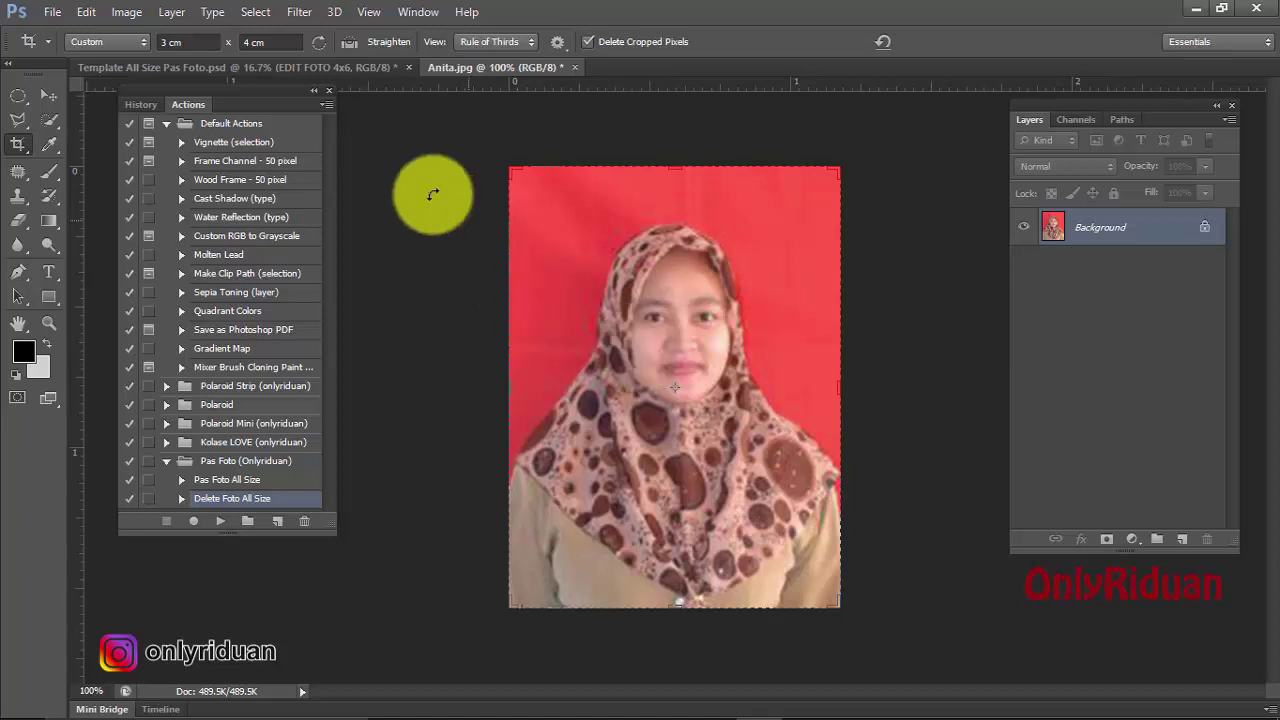
Back on the template with the Move tool, play Pas Foto All Size using Anita's portrait
click(331, 68)
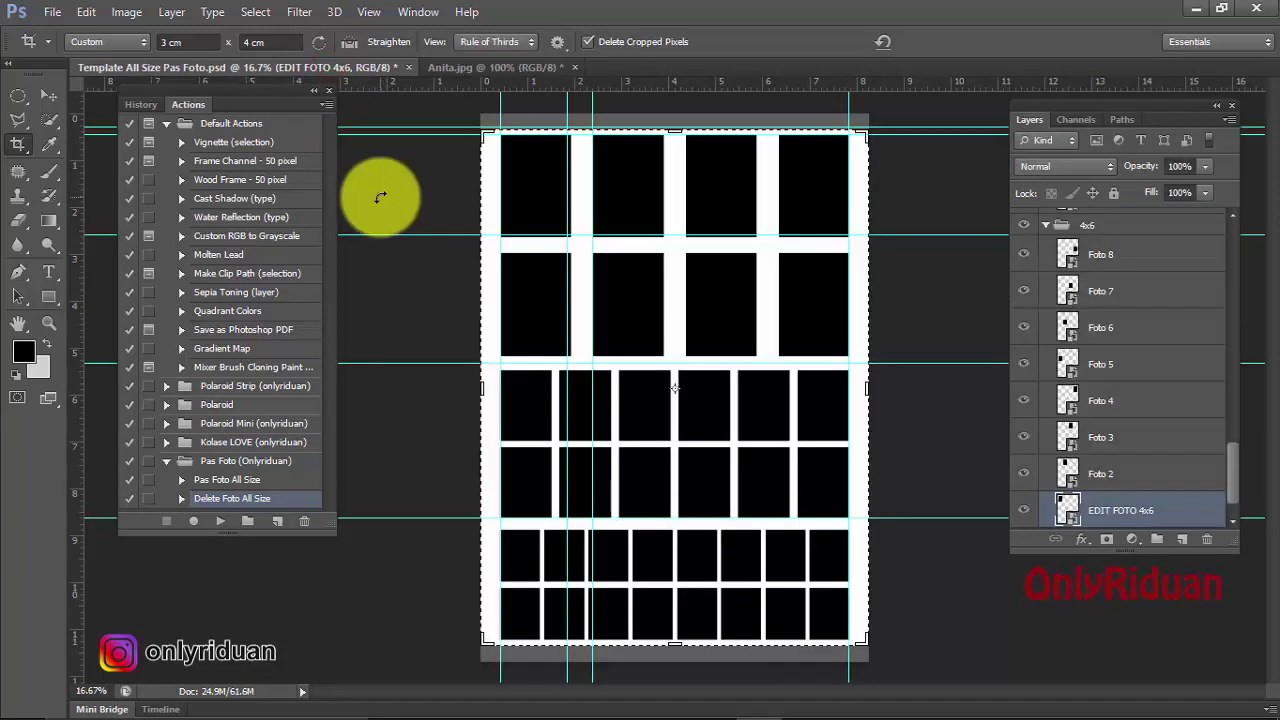
click(47, 97)
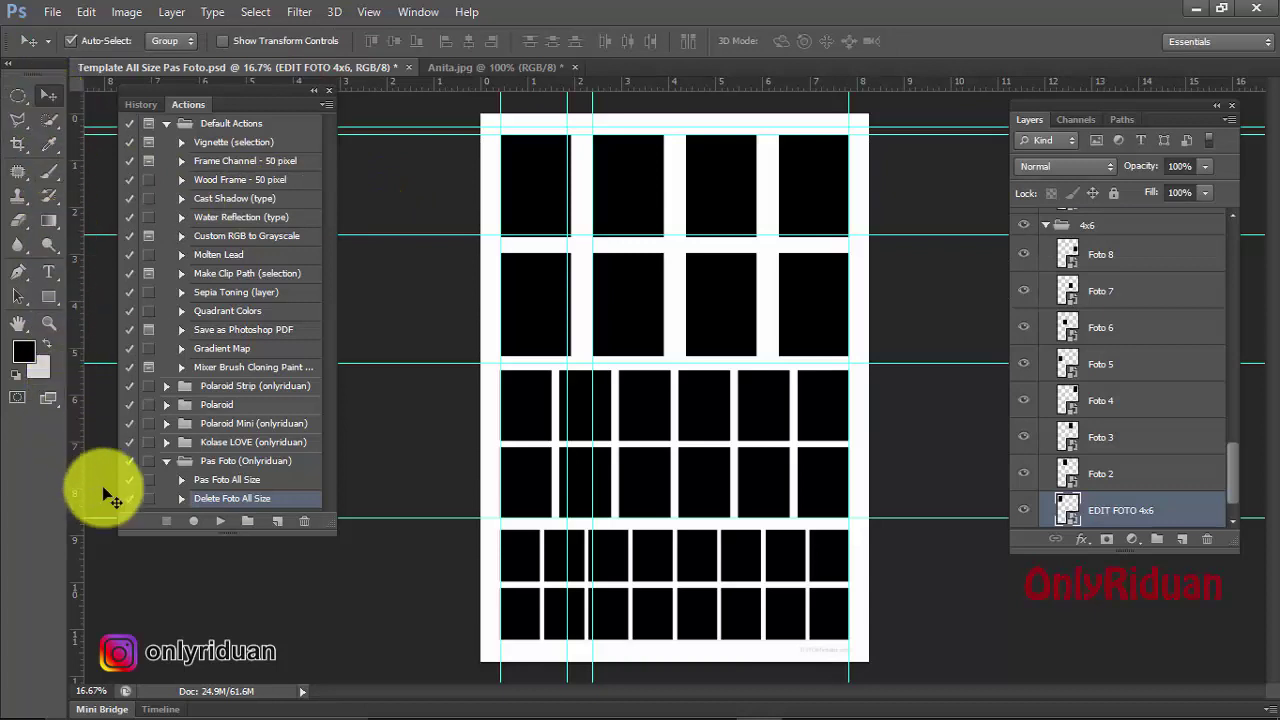
click(246, 487)
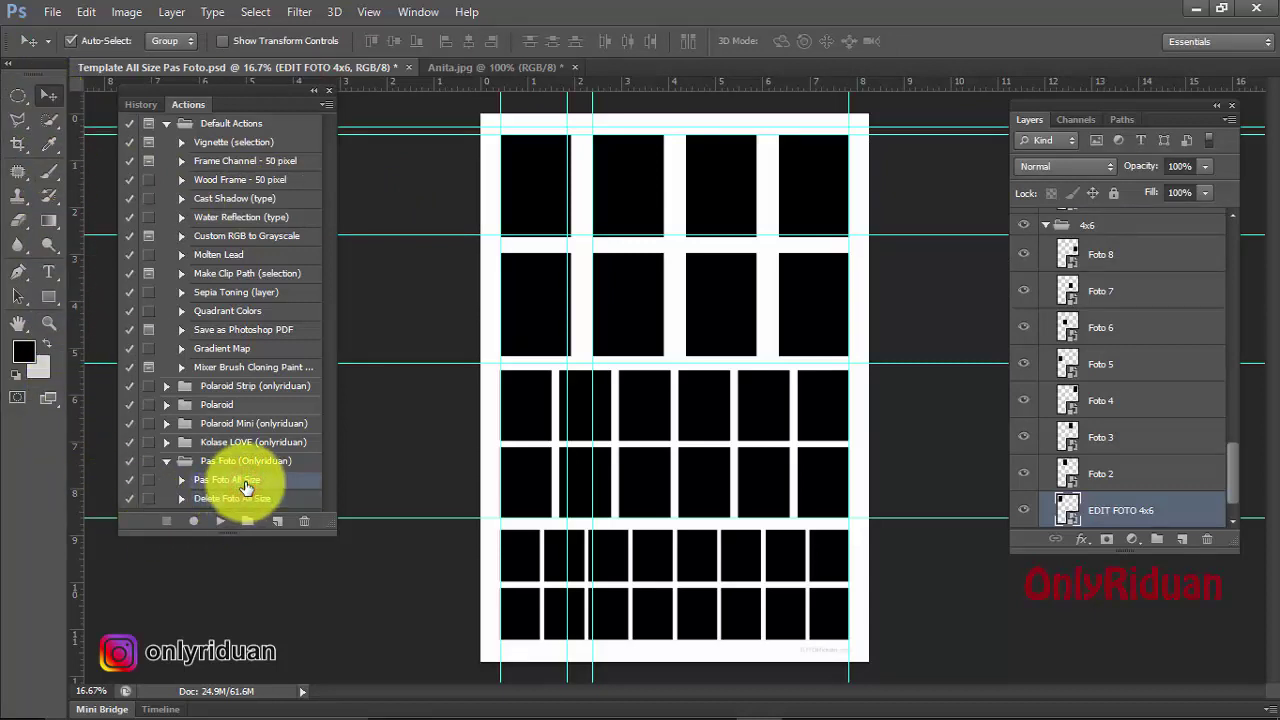
click(220, 522)
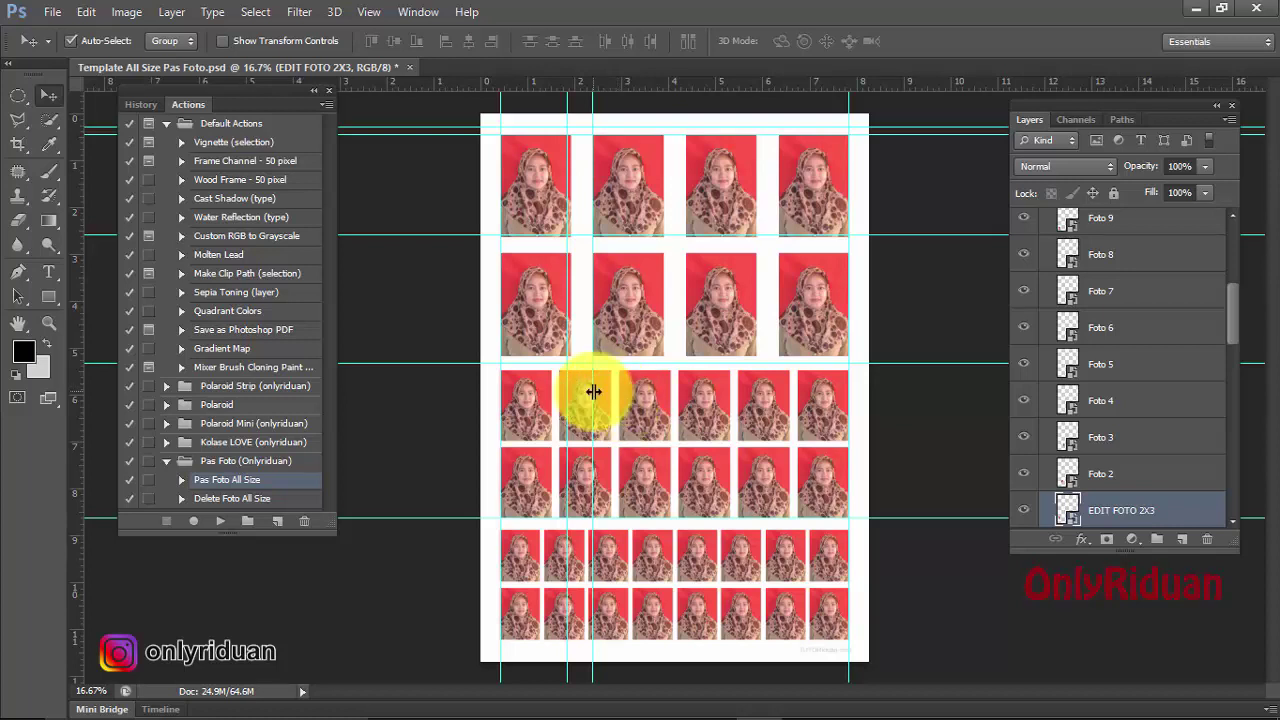
Clear the template with Delete Foto All Size, then open the man's portrait from Pictures > ID Card SMK
click(236, 500)
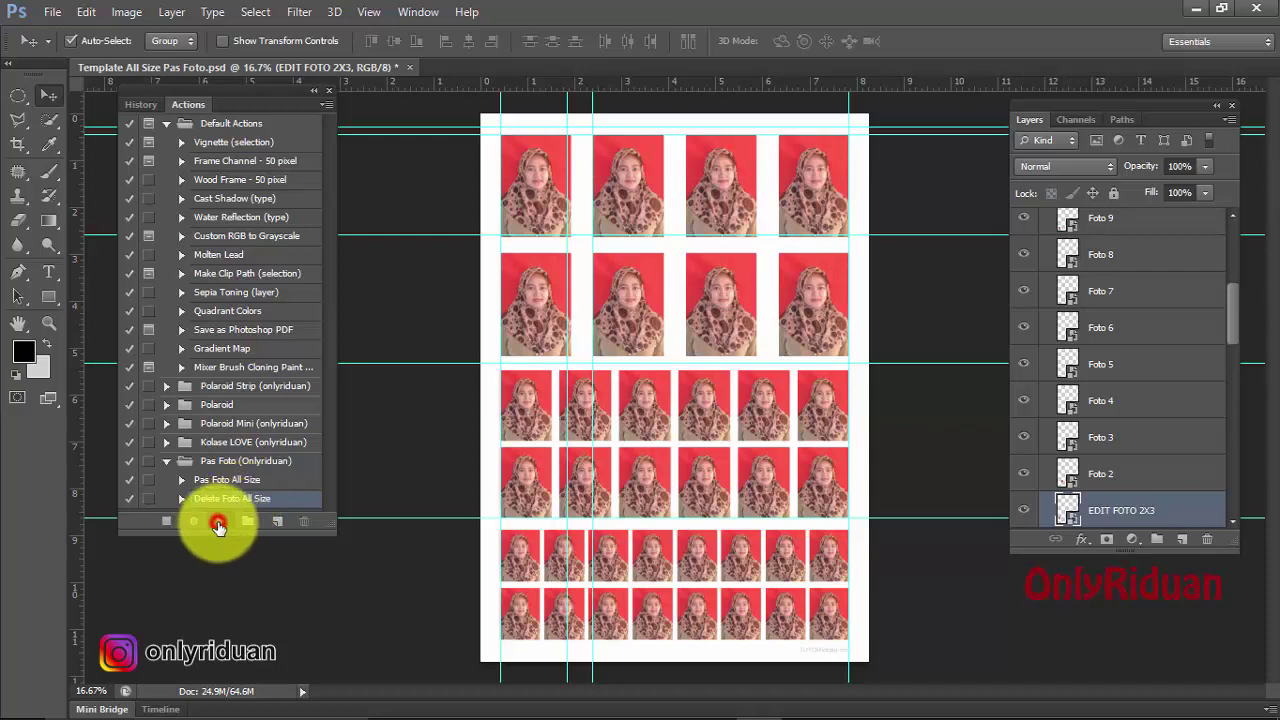
click(218, 522)
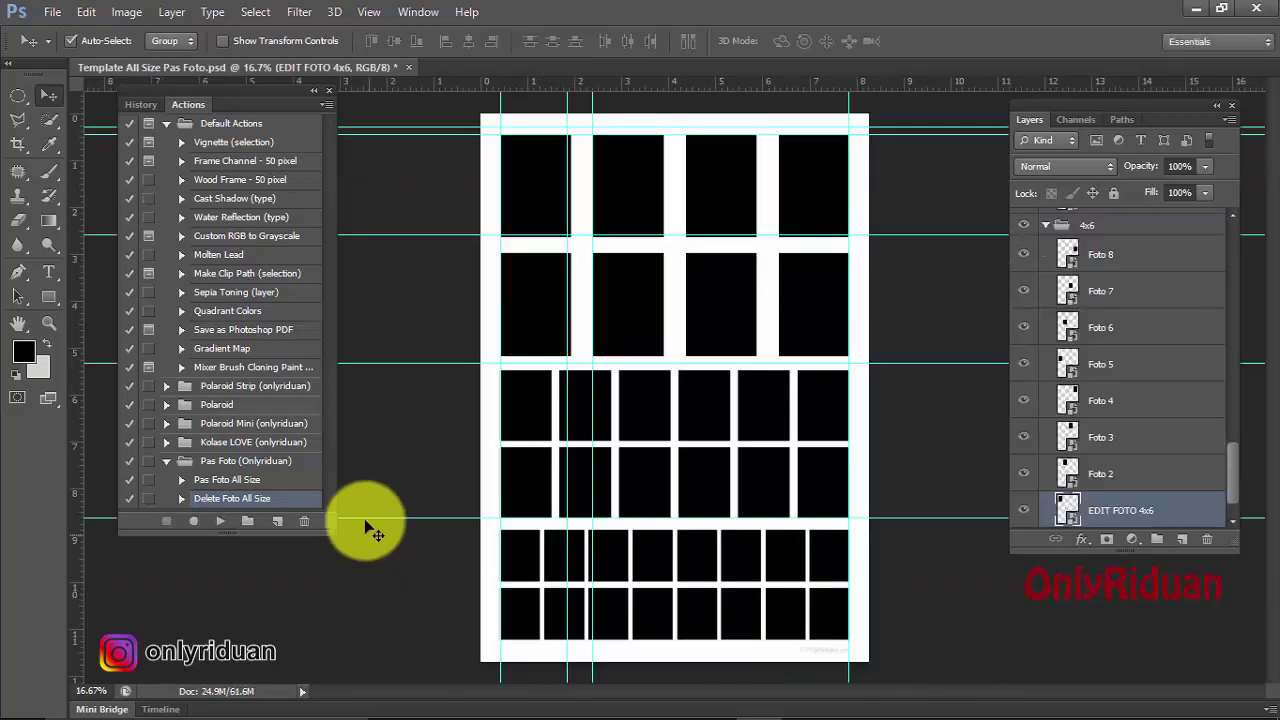
click(52, 12)
click(68, 50)
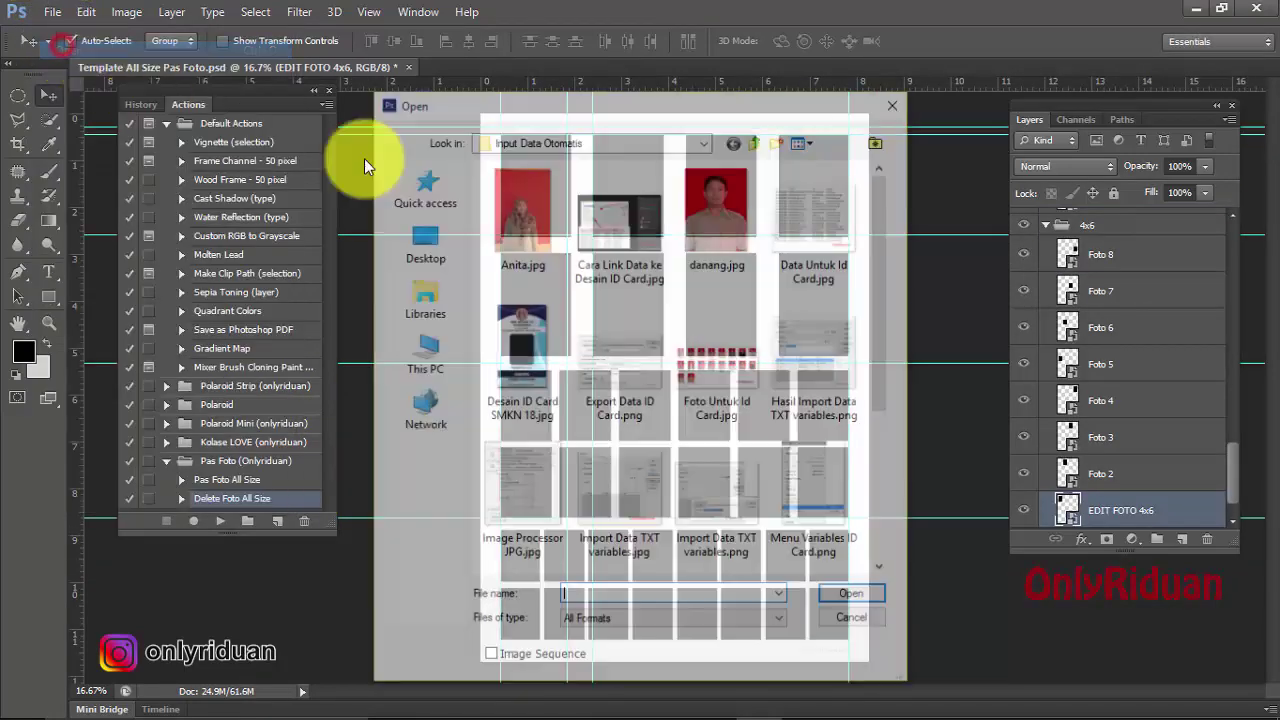
click(758, 148)
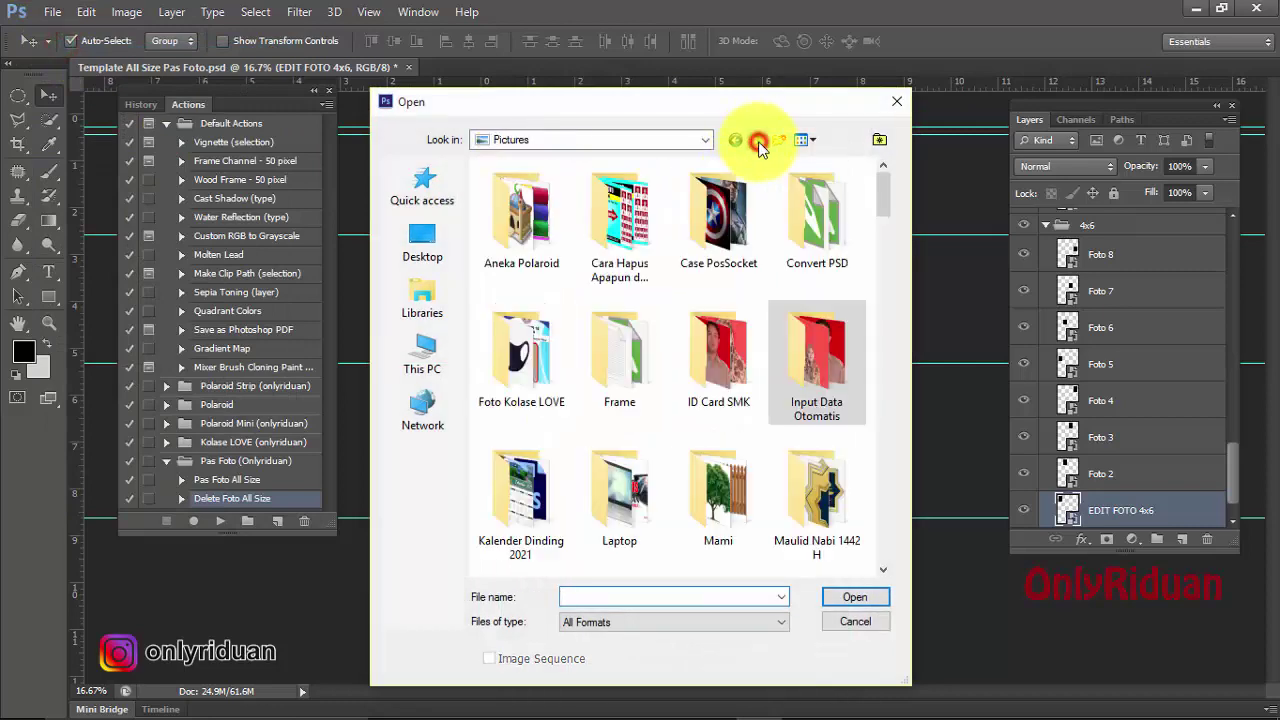
double_click(735, 367)
click(817, 350)
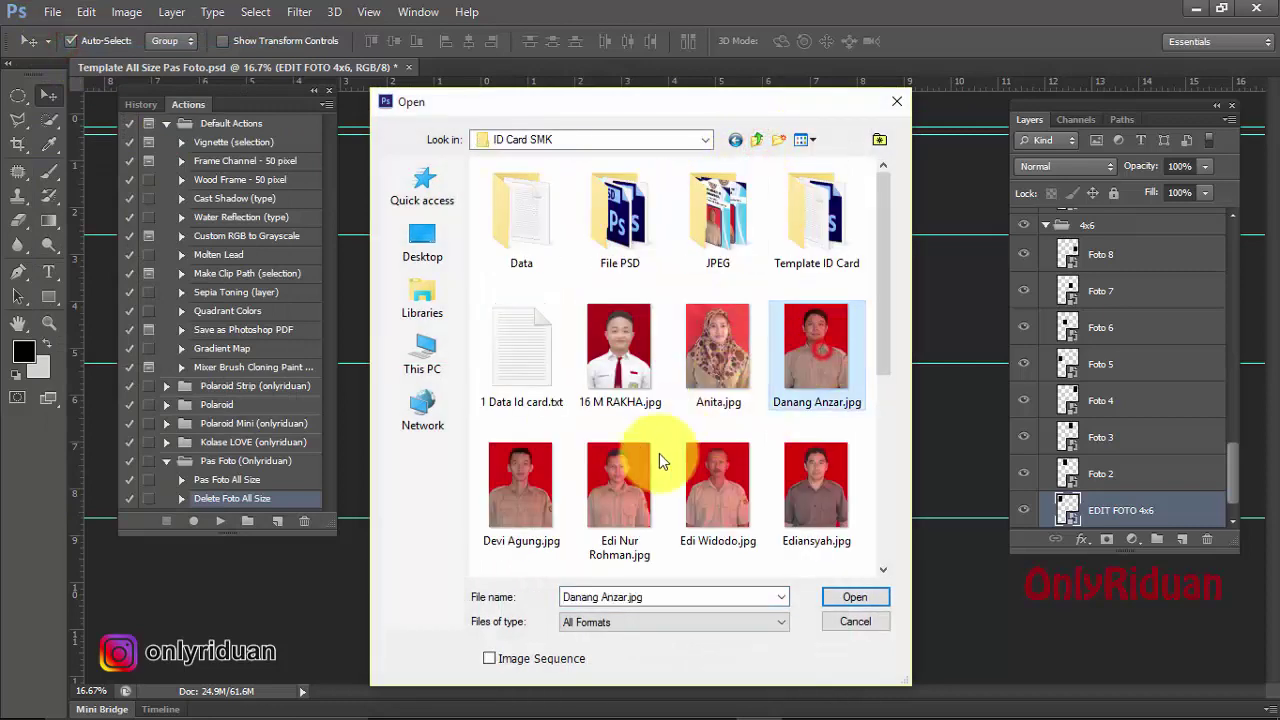
click(852, 597)
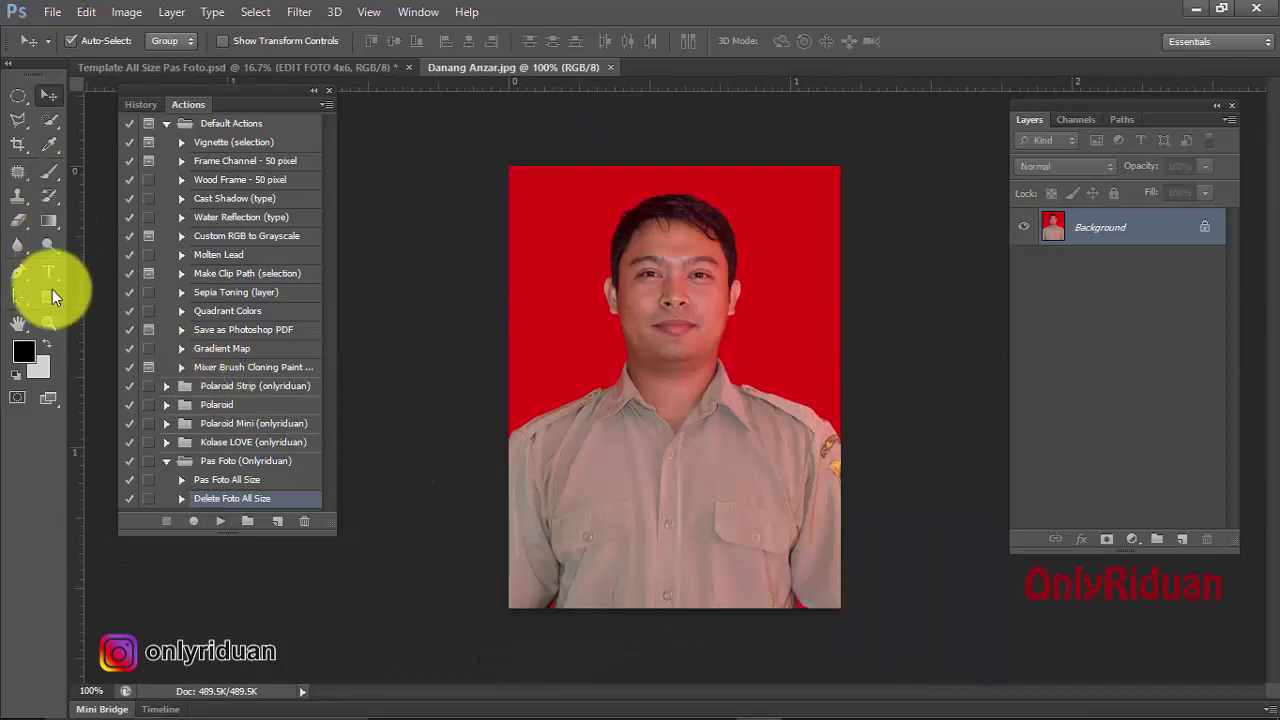
Crop the man's photo with the Crop tool preset at 3 x 4 cm
click(18, 143)
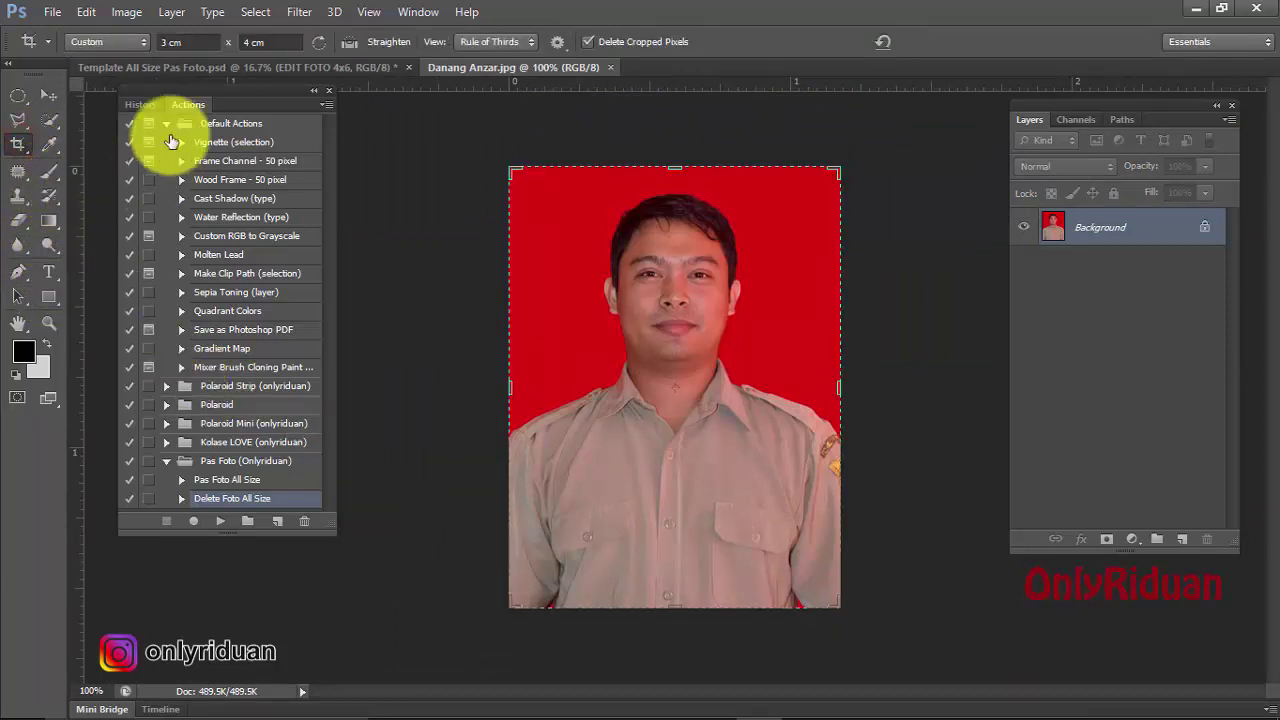
click(533, 289)
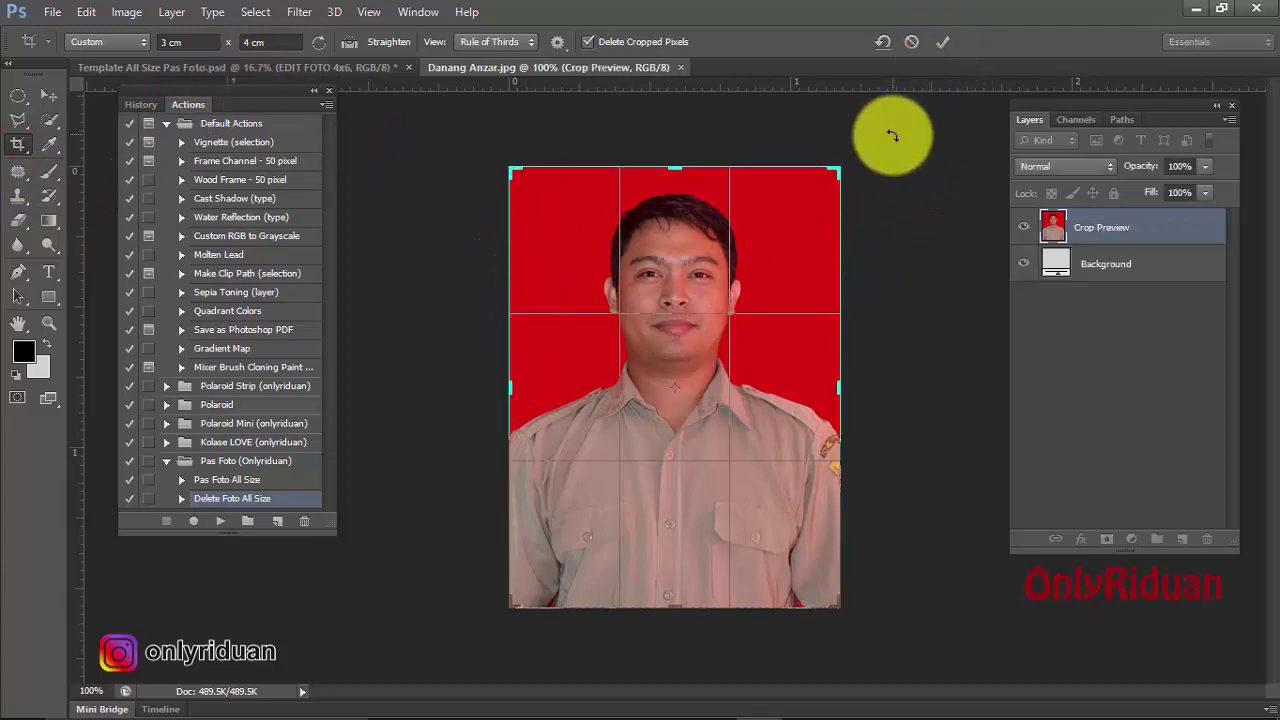
click(942, 42)
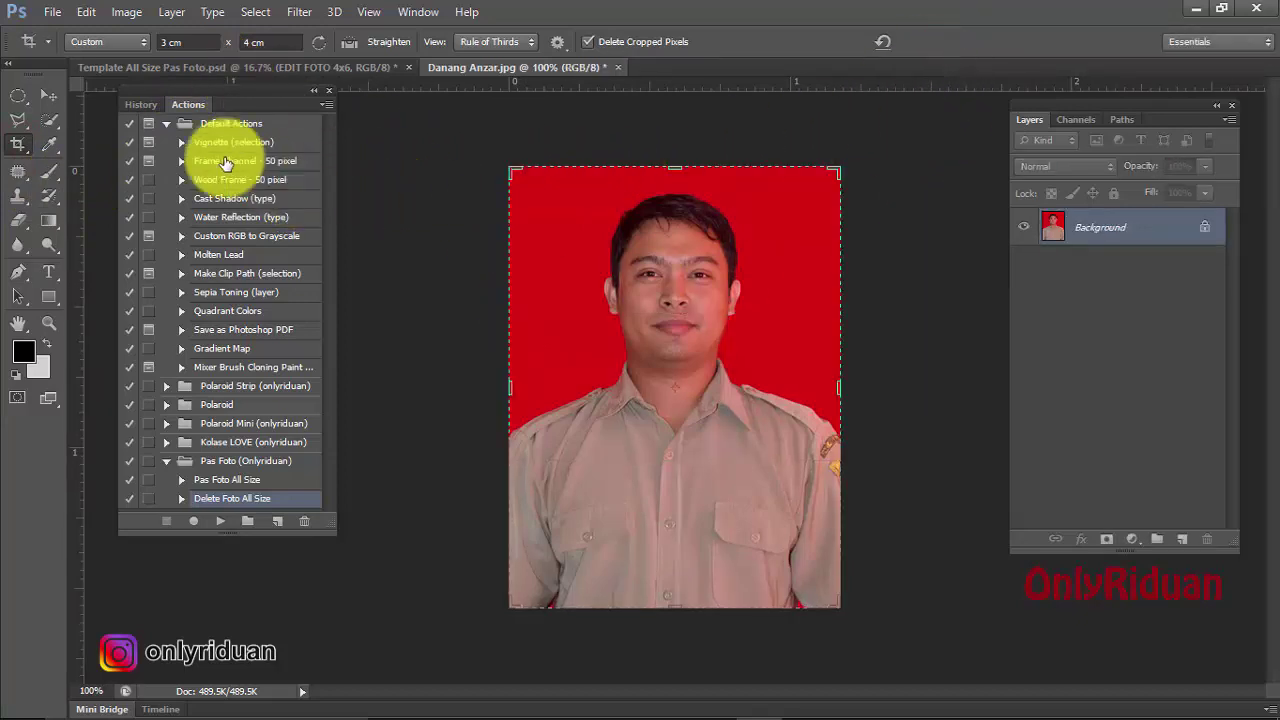
Set its image size in centimetres with a resolution of 300 pixels/inch
click(126, 12)
click(143, 150)
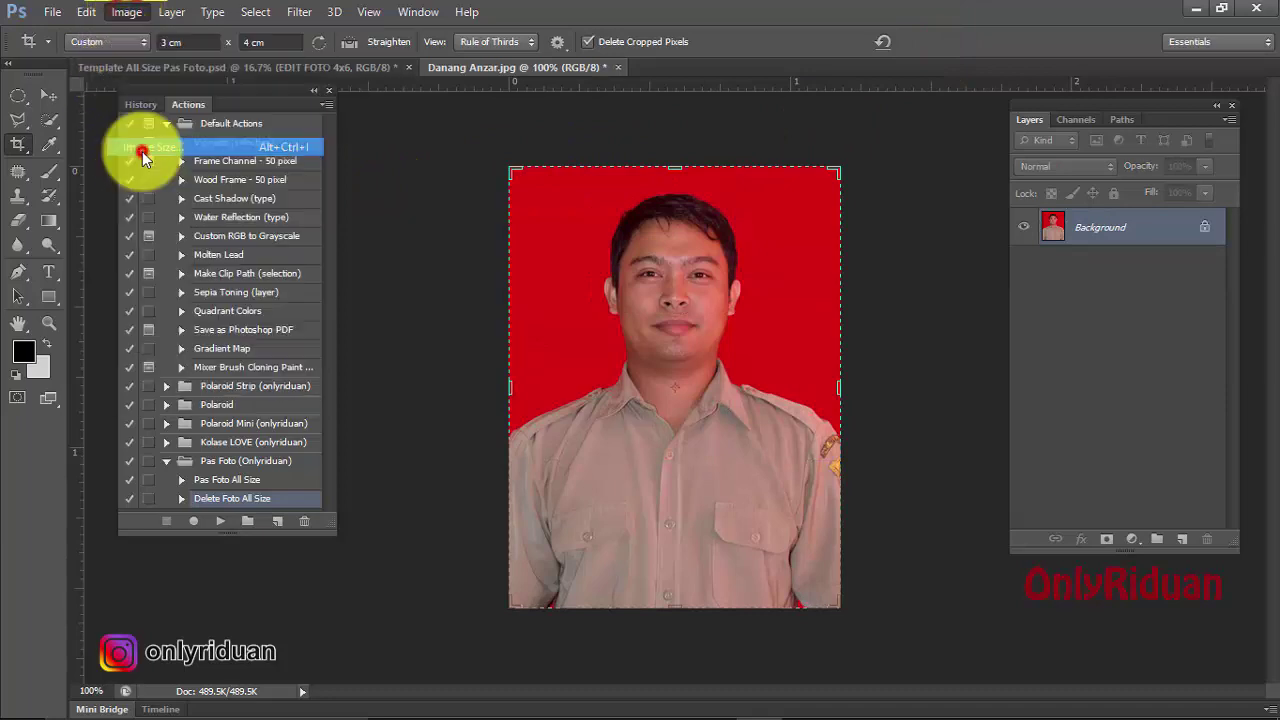
click(398, 349)
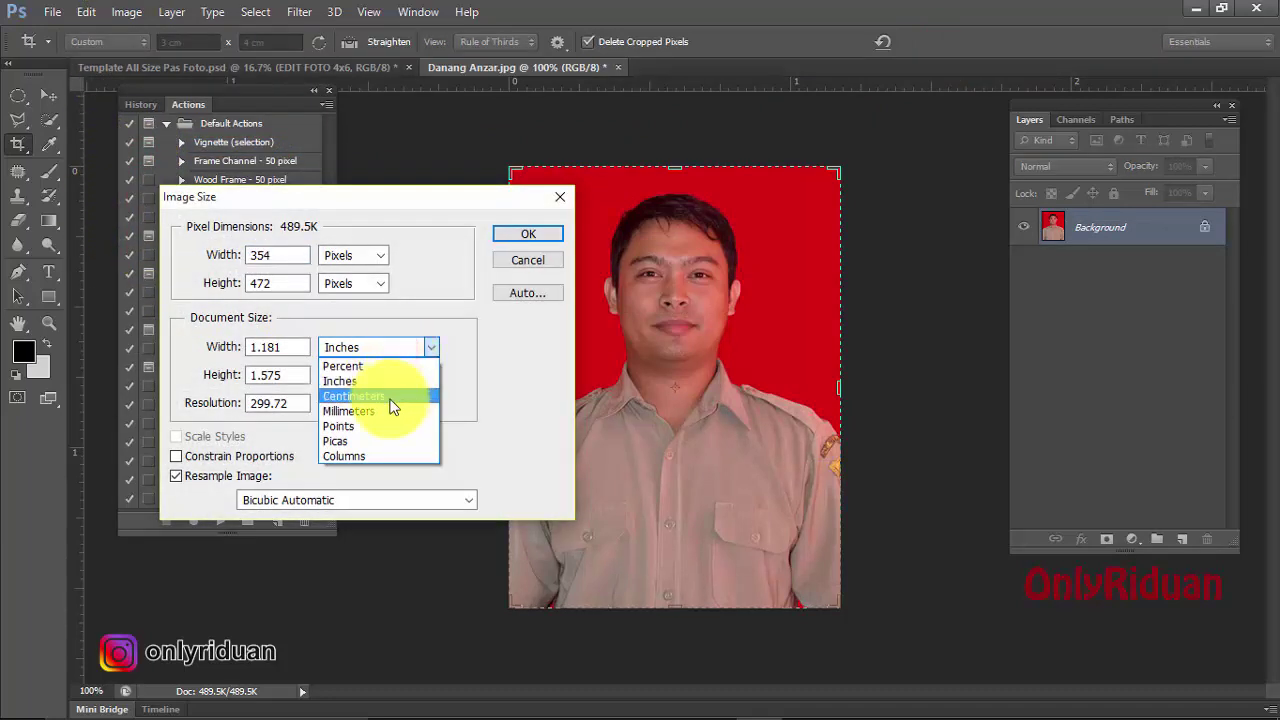
click(390, 398)
click(287, 403)
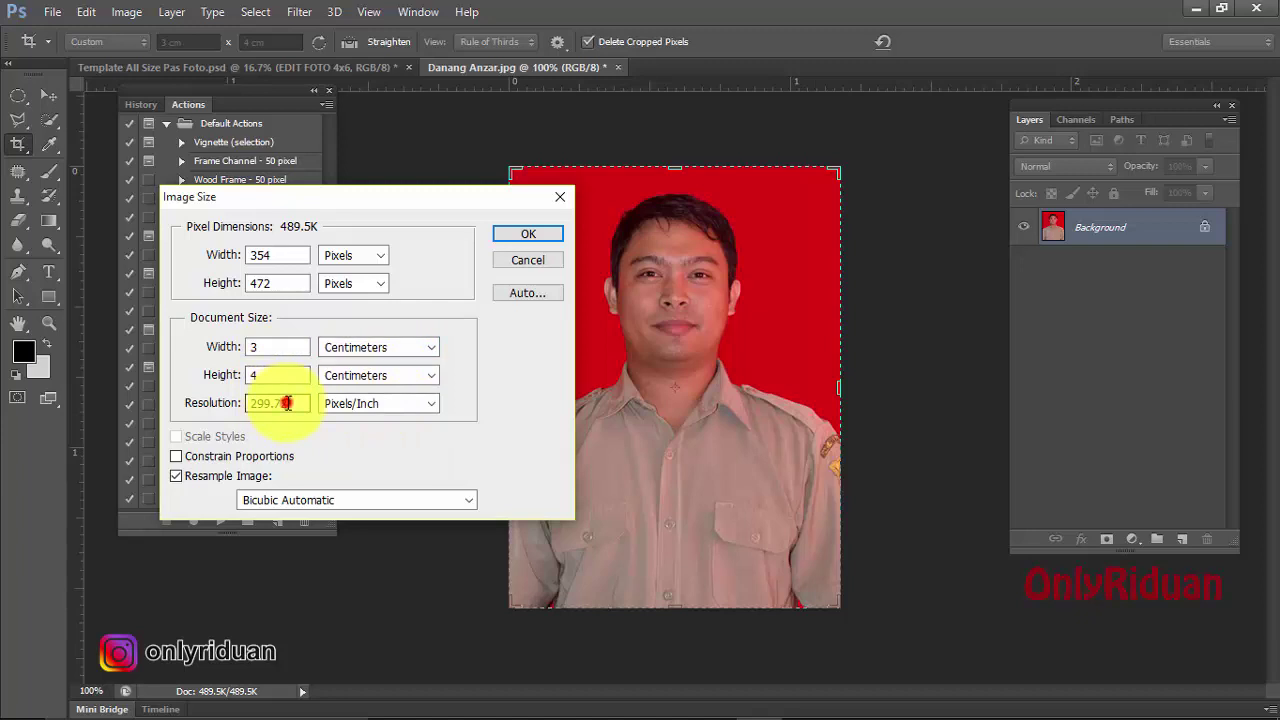
double_click(287, 403)
text(300)
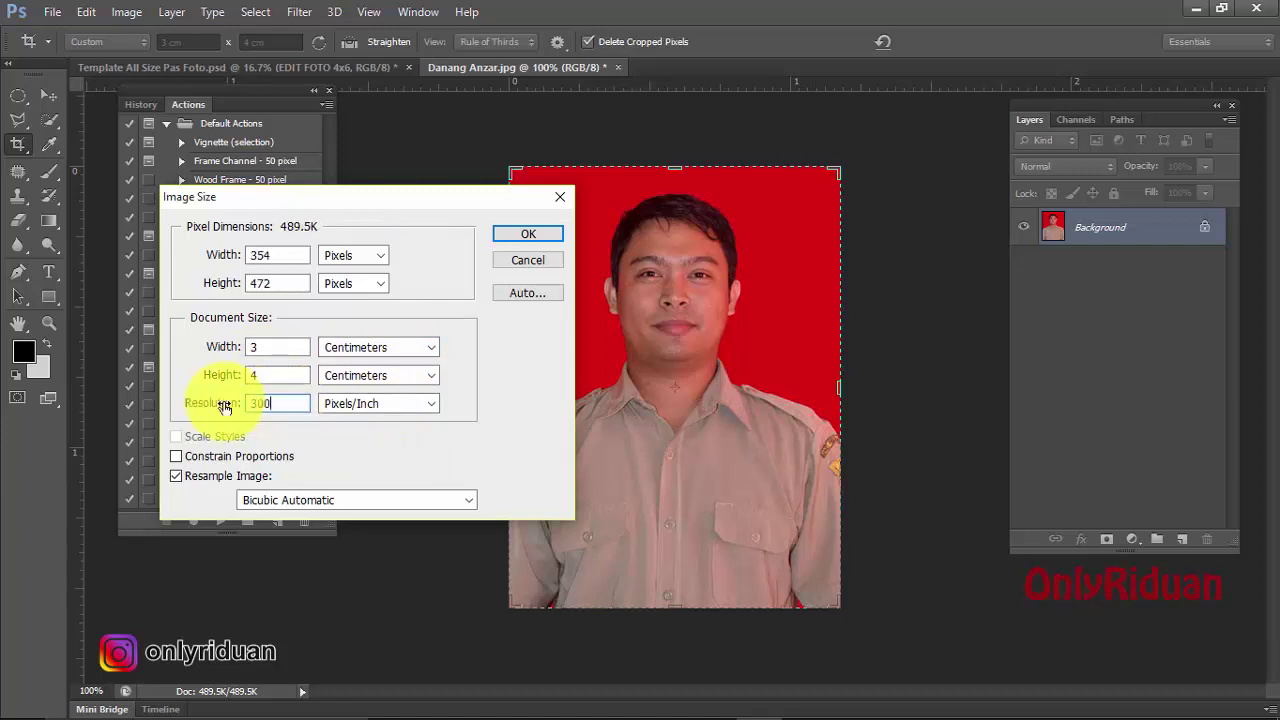
click(531, 233)
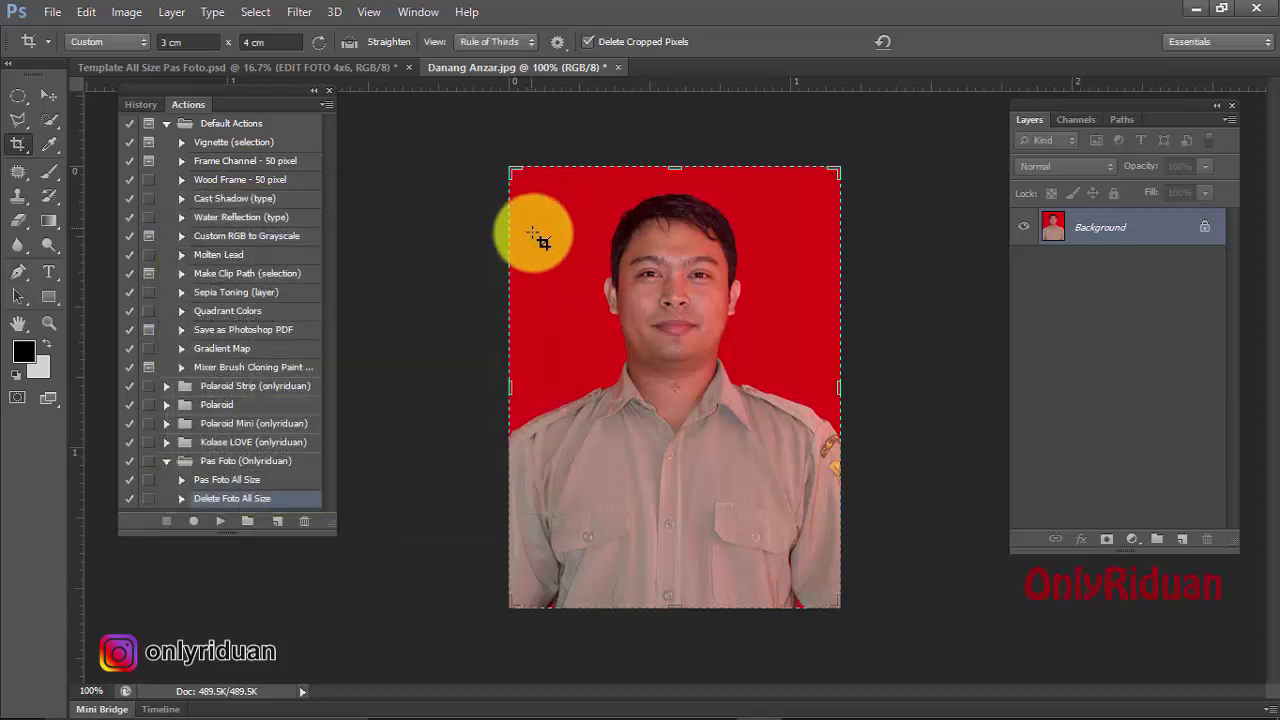
Back on the template with the Move tool, play Pas Foto All Size using the man's portrait
click(251, 66)
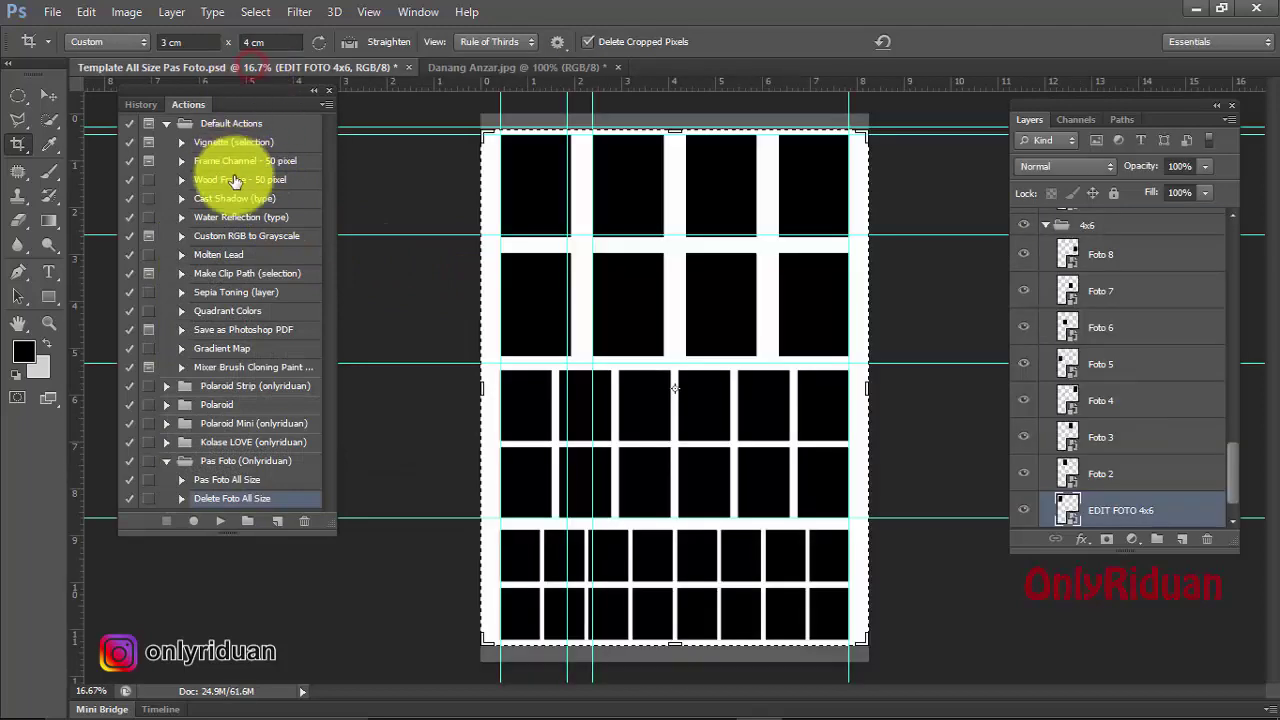
click(47, 94)
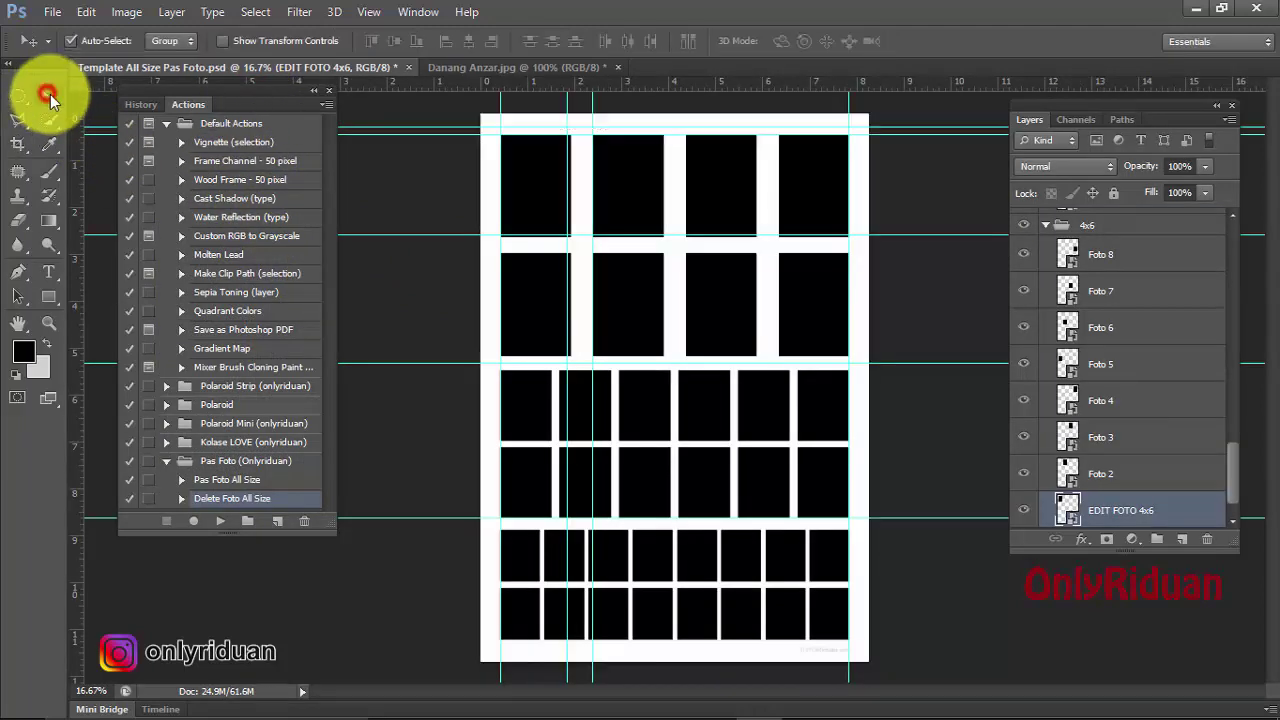
click(237, 481)
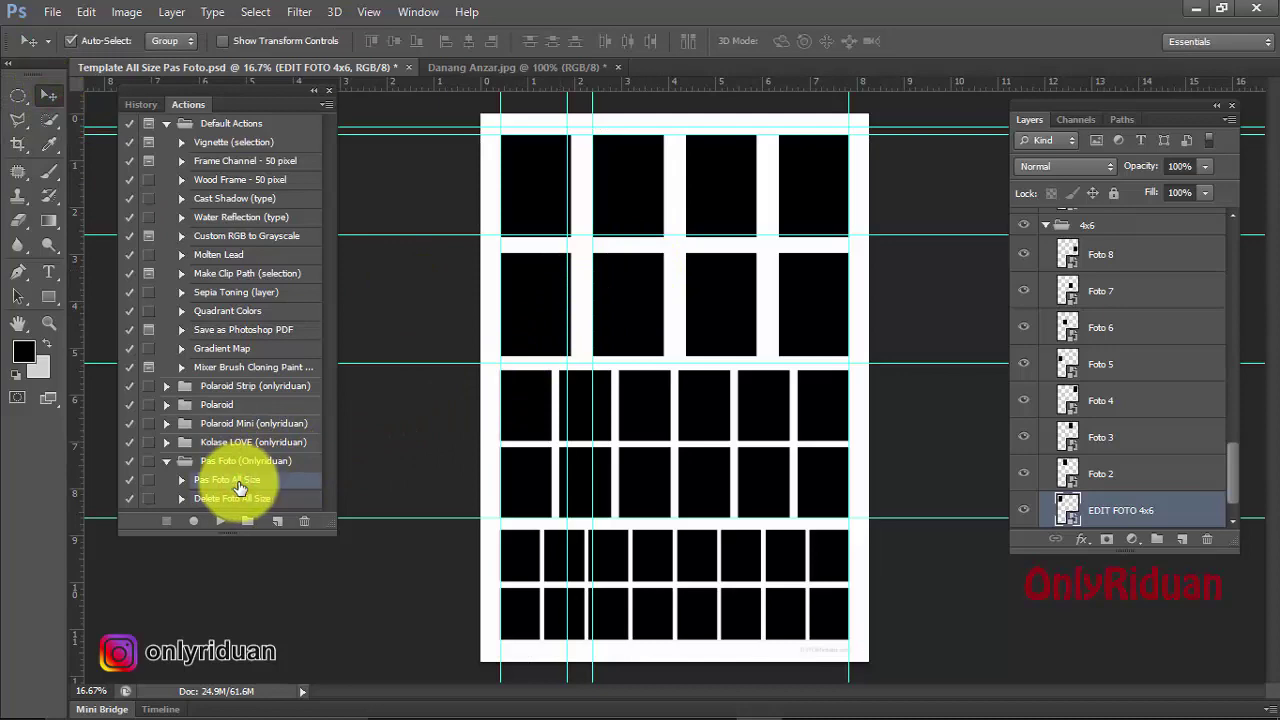
click(221, 522)
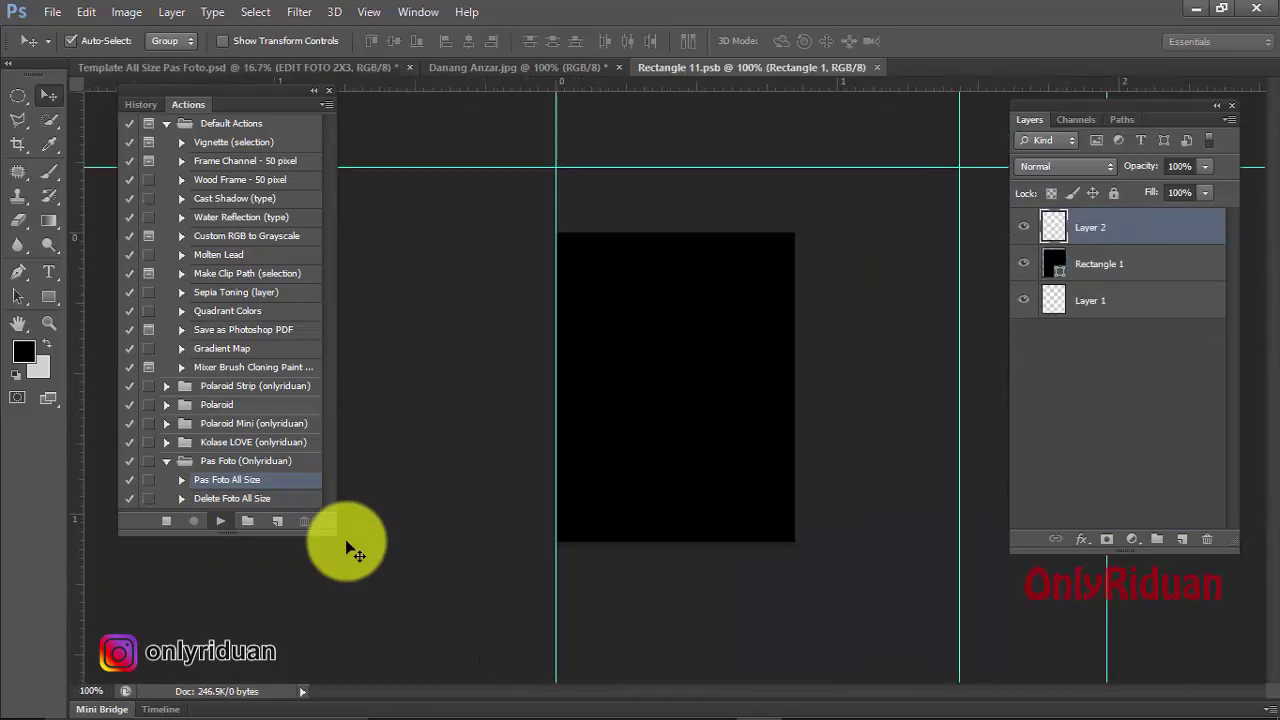
click(219, 500)
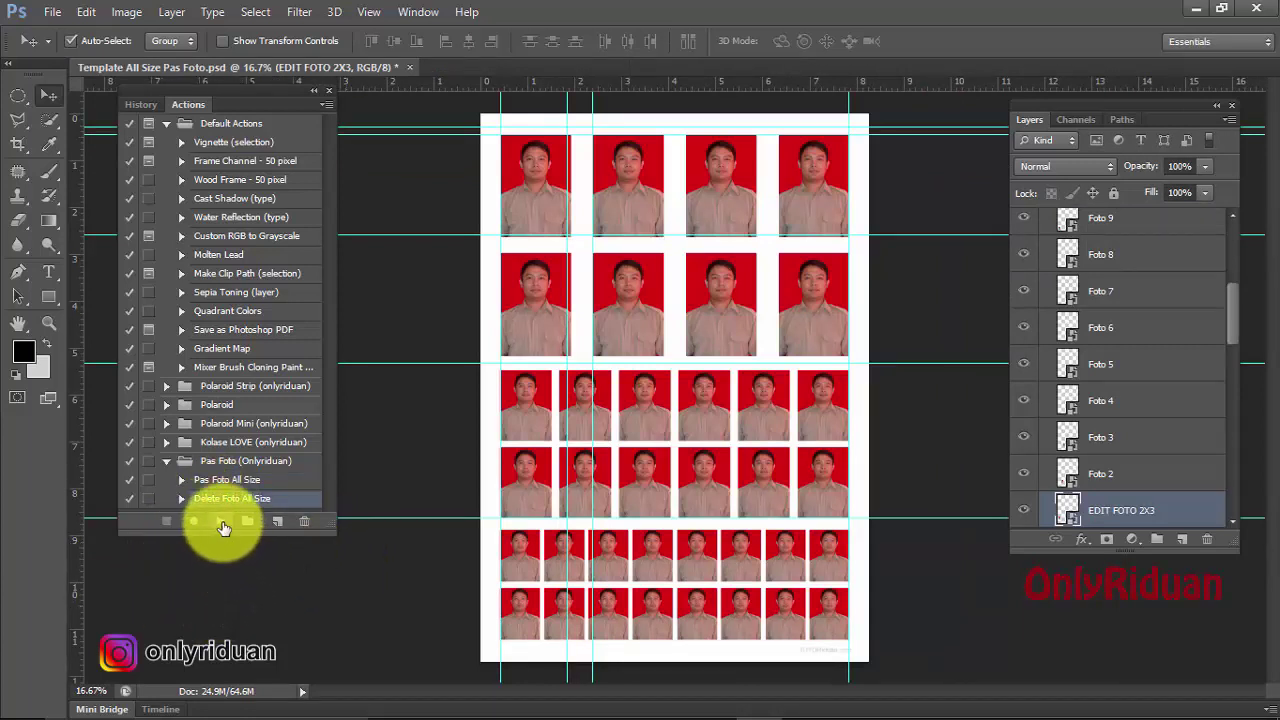
Play the 'Delete Foto All Size' action to remove the man's photos from the template
click(221, 521)
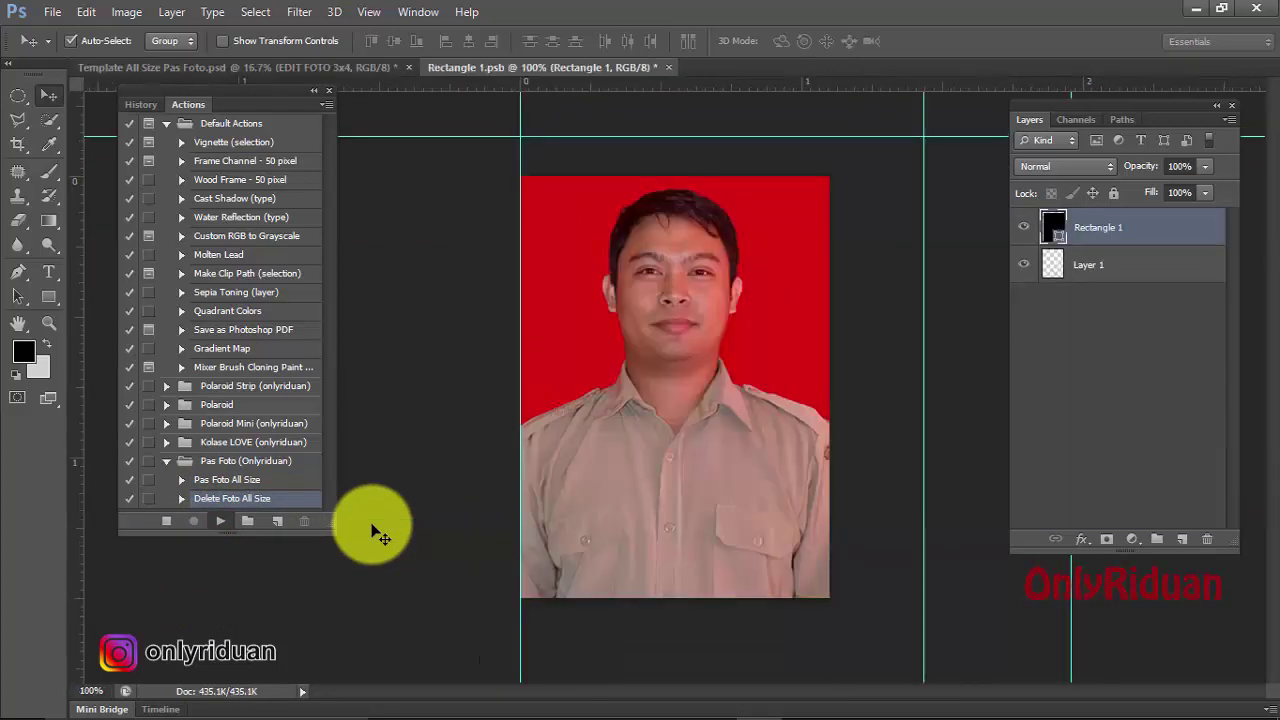